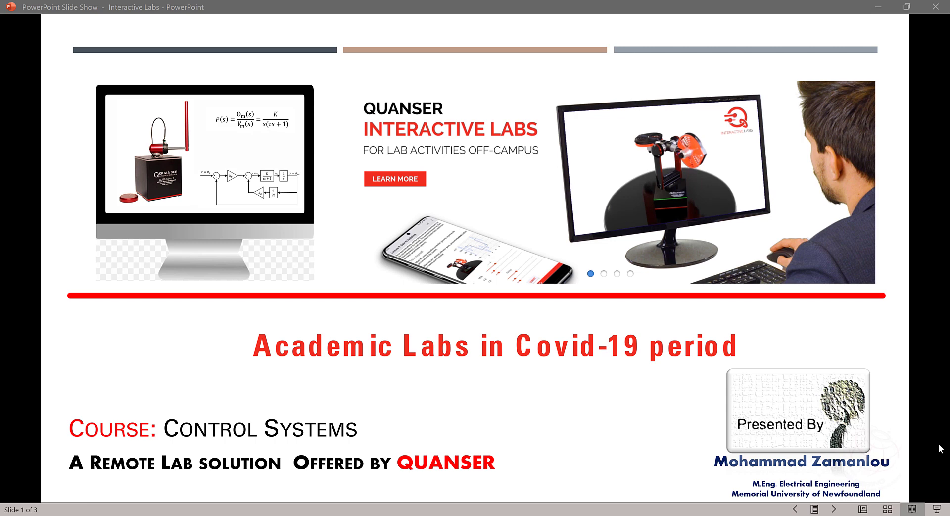
# Reveal the Outline slide's plus sign and arrow, show the Conclusion slide, then exit the show
pyautogui.click(849, 467)
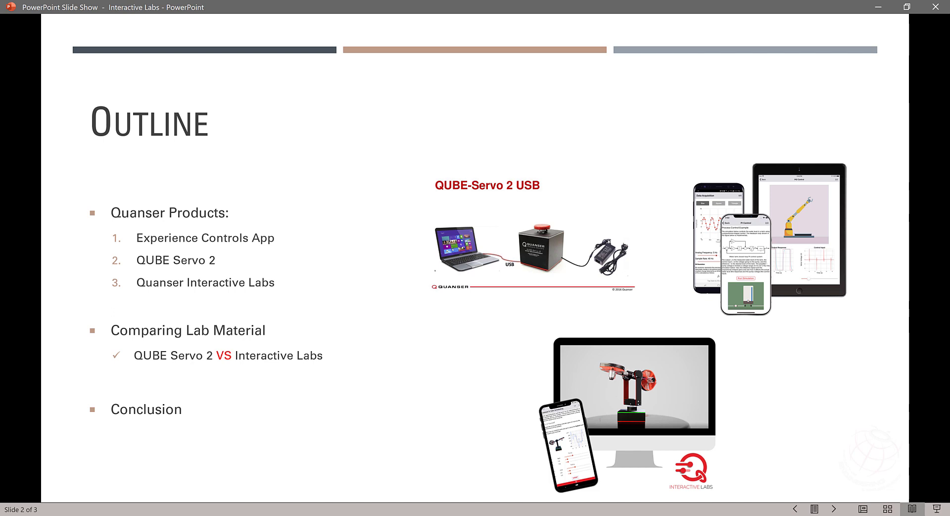
pyautogui.press('Right')
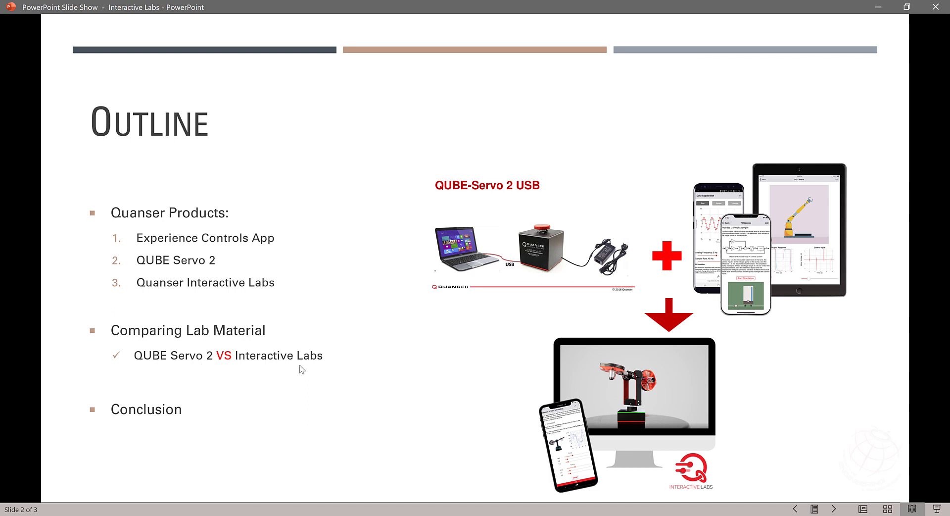
pyautogui.press('Right')
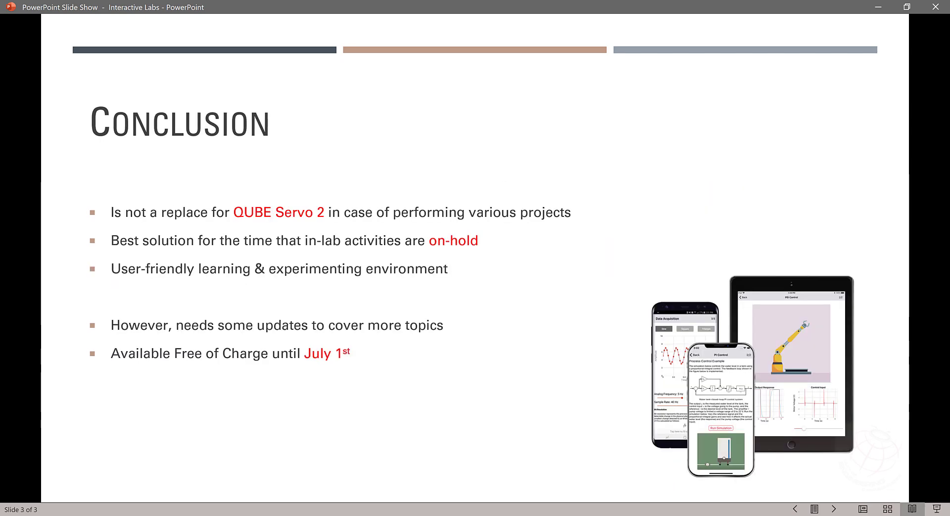
pyautogui.press('Right')
pyautogui.click(935, 7)
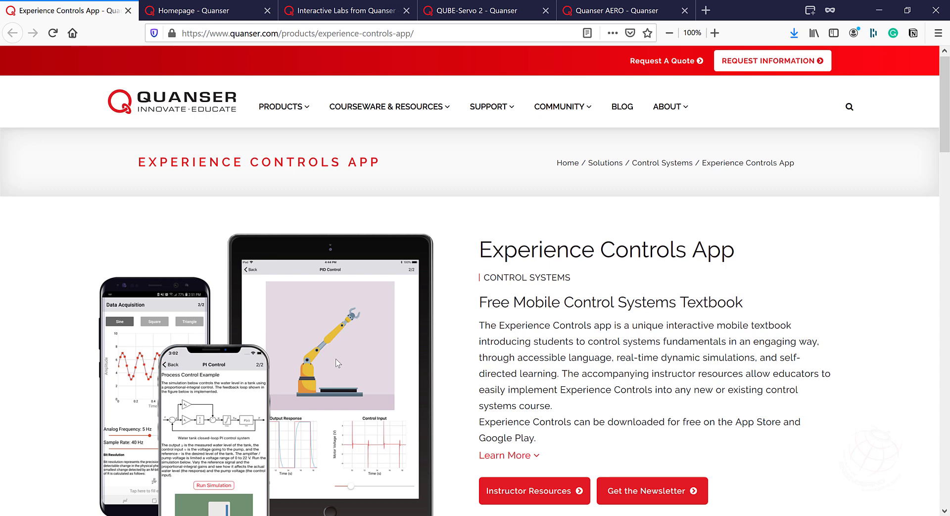
# Switch the browser to the QUBE-Servo 2 Video Lounge tab
pyautogui.hotkey('ctrl', '4')
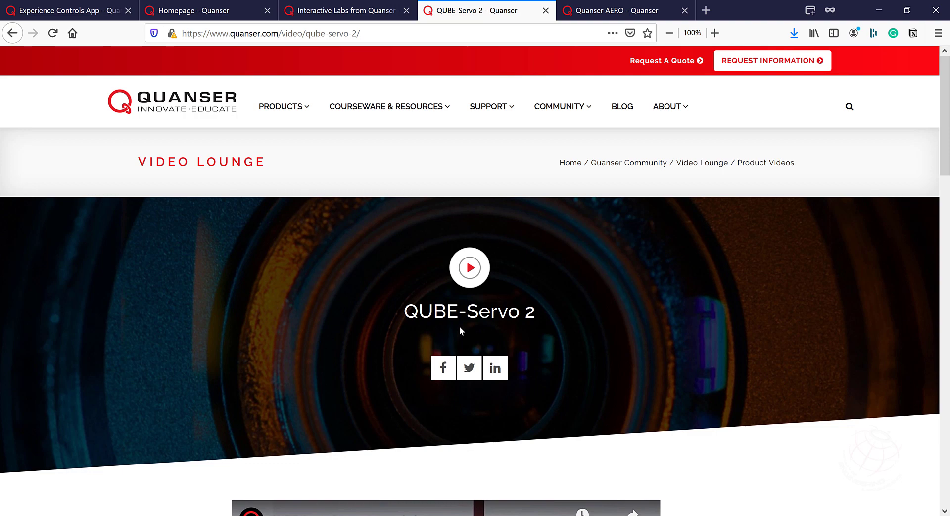
# Play the QUBE-Servo 2 experimental plant video, seek back a few seconds, and pause at 0:37
pyautogui.scroll(-5, 459, 326)
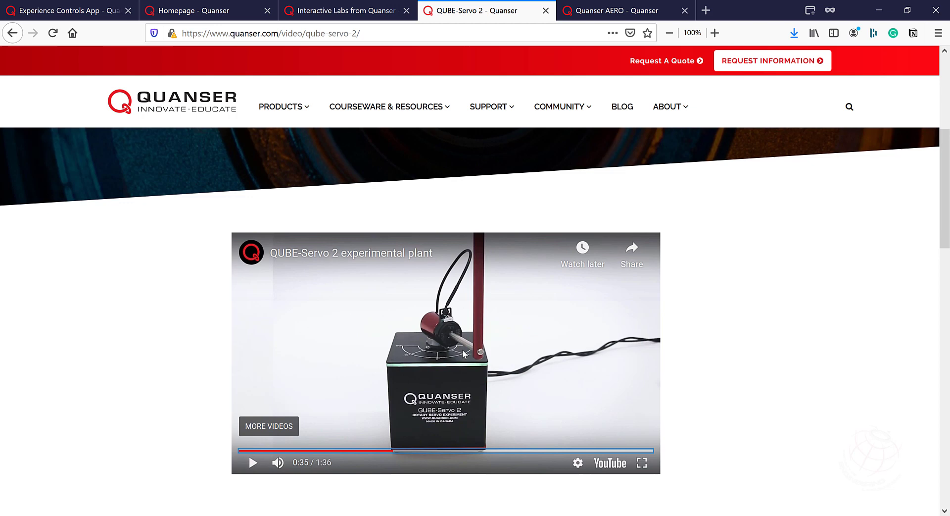
pyautogui.moveTo(460, 354)
pyautogui.click(456, 375)
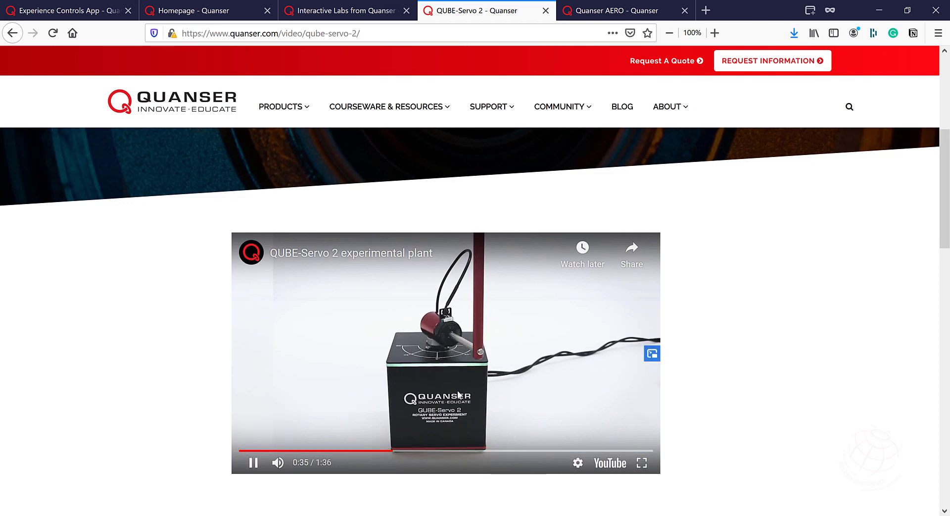
pyautogui.click(376, 451)
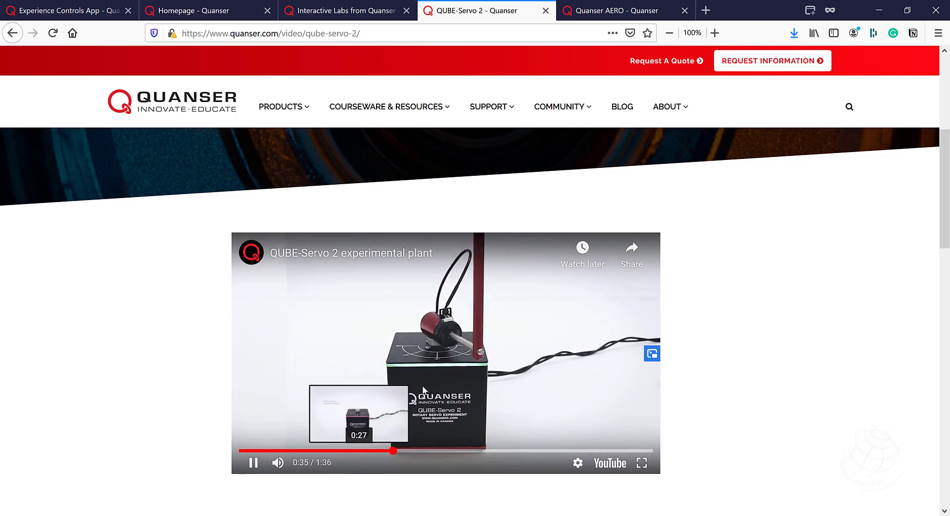
pyautogui.click(459, 367)
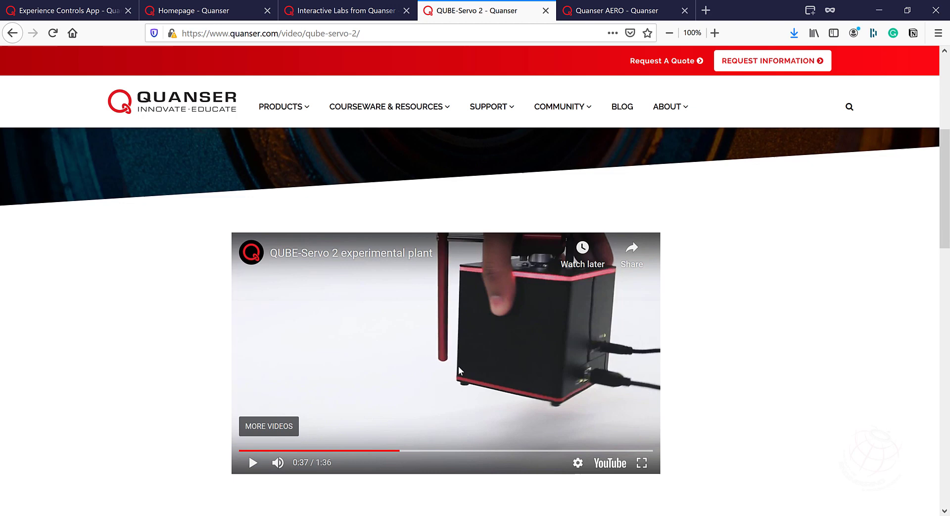
# Switch to the Quanser homepage and bring up the Interactive Labs banner slide
pyautogui.hotkey('ctrl', '2')
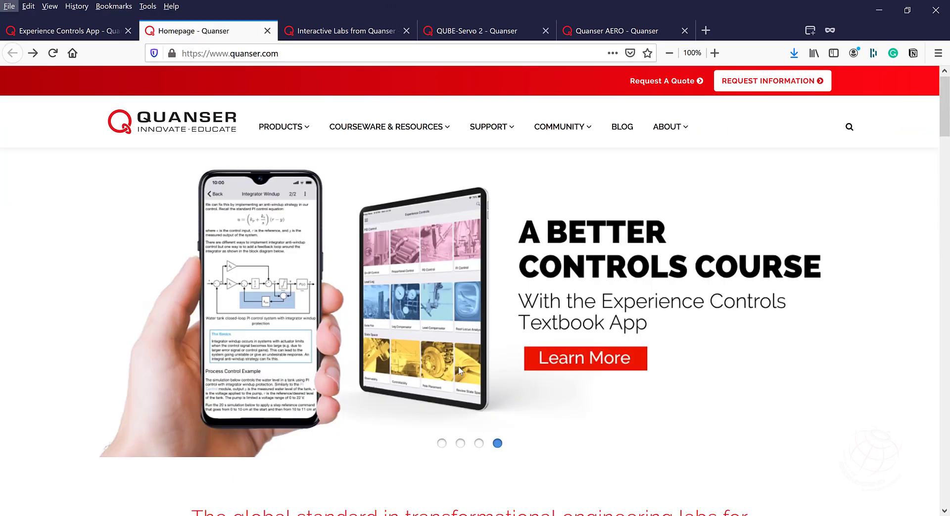
pyautogui.press('alt')
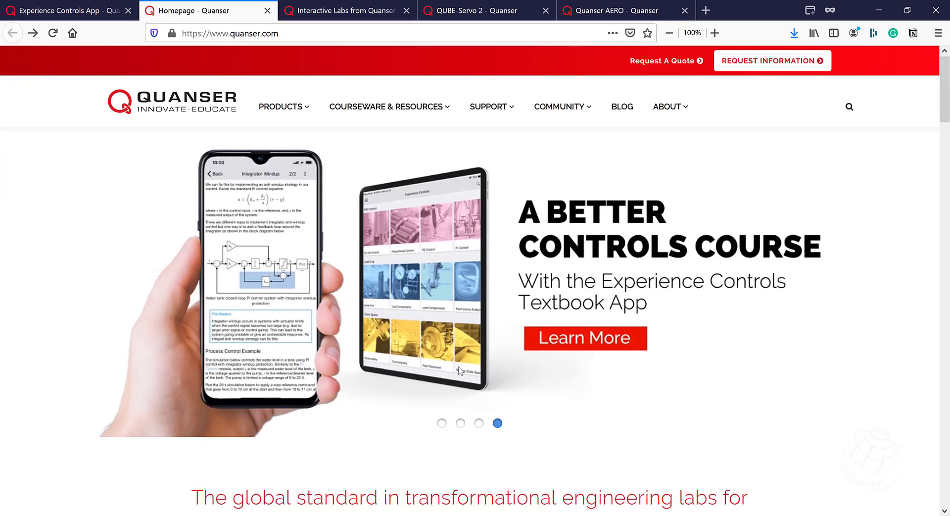
pyautogui.click(442, 424)
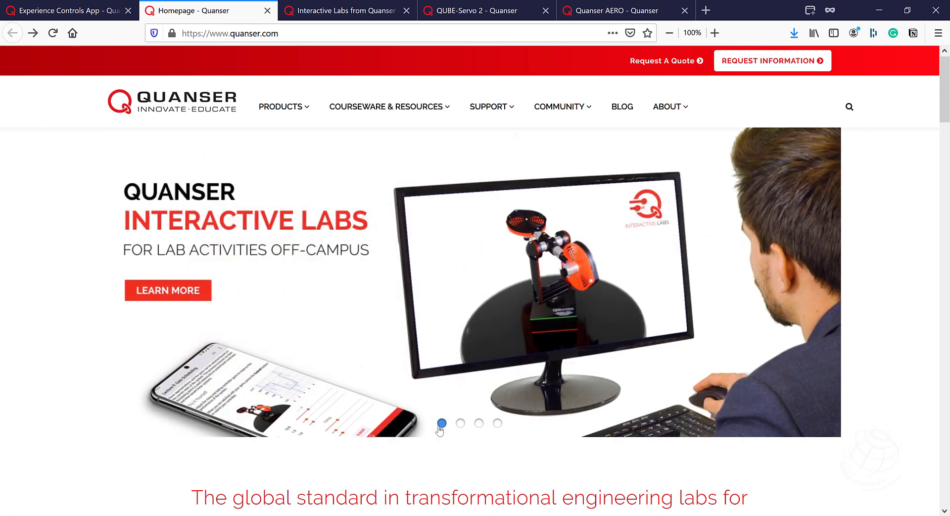
# Browse the Interactive Labs page's features, included labs and free trial downloads
pyautogui.click(341, 6)
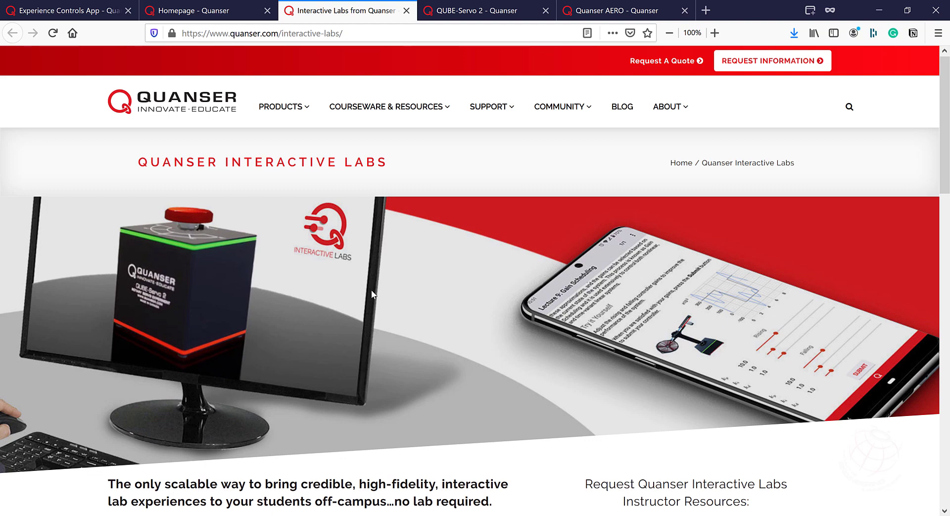
pyautogui.scroll(-4, 372, 294)
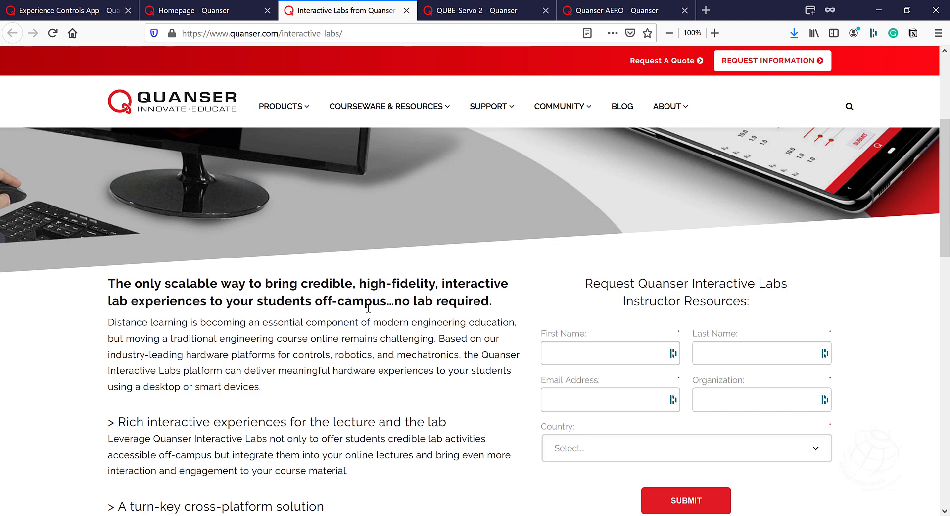
pyautogui.scroll(-5, 368, 308)
pyautogui.scroll(-4, 370, 309)
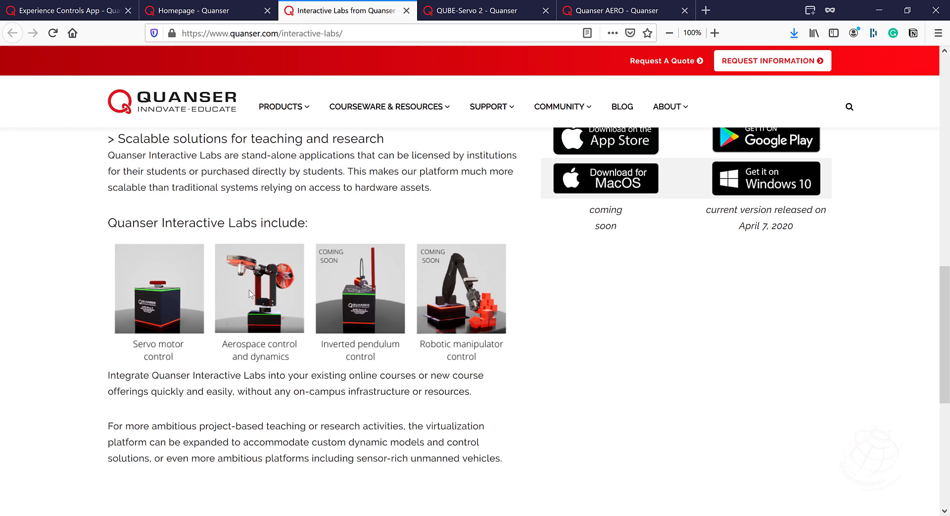
pyautogui.scroll(4, 247, 290)
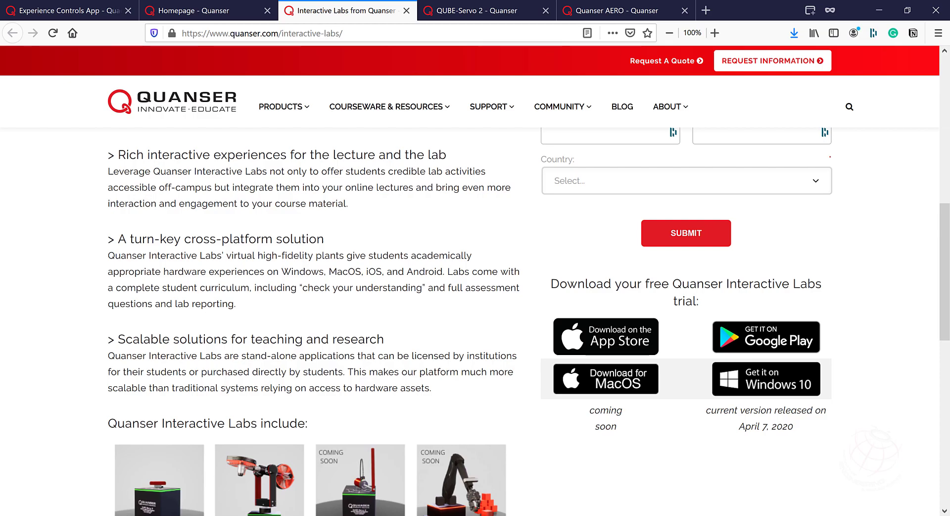
# Exit the speed control lab and open QUBE Servo 2 > Modelling from the main menu
pyautogui.click(179, 443)
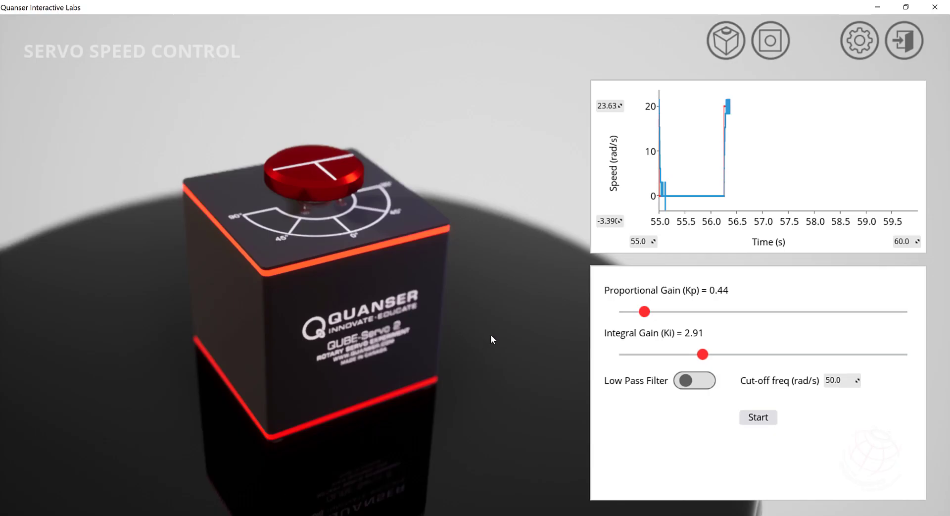
pyautogui.click(907, 36)
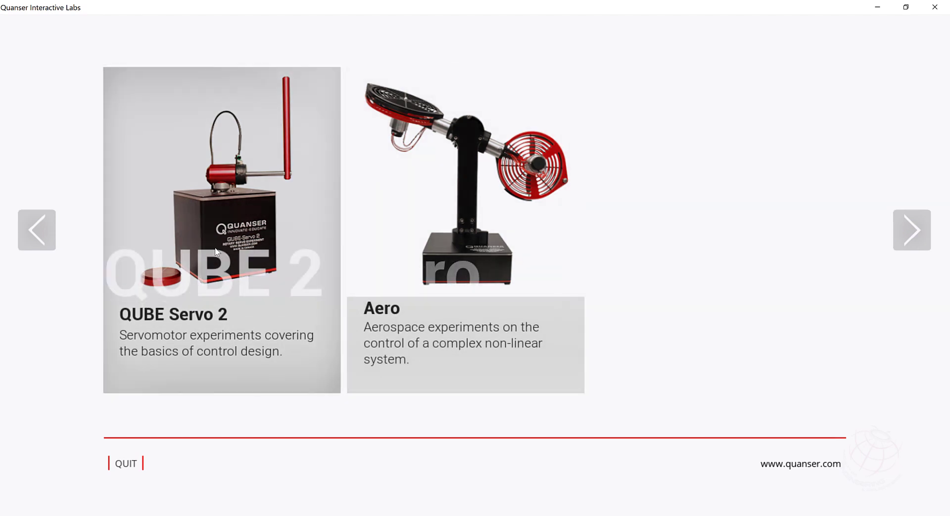
pyautogui.click(216, 251)
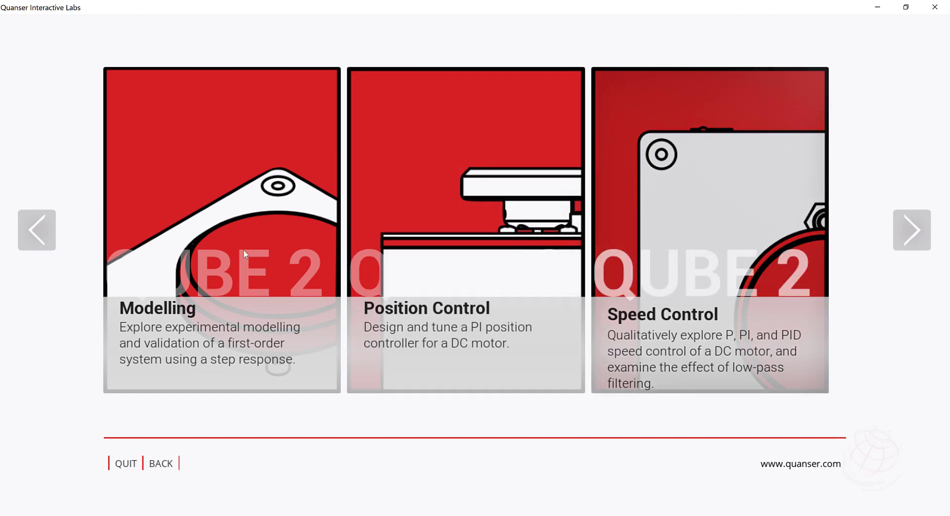
pyautogui.click(199, 264)
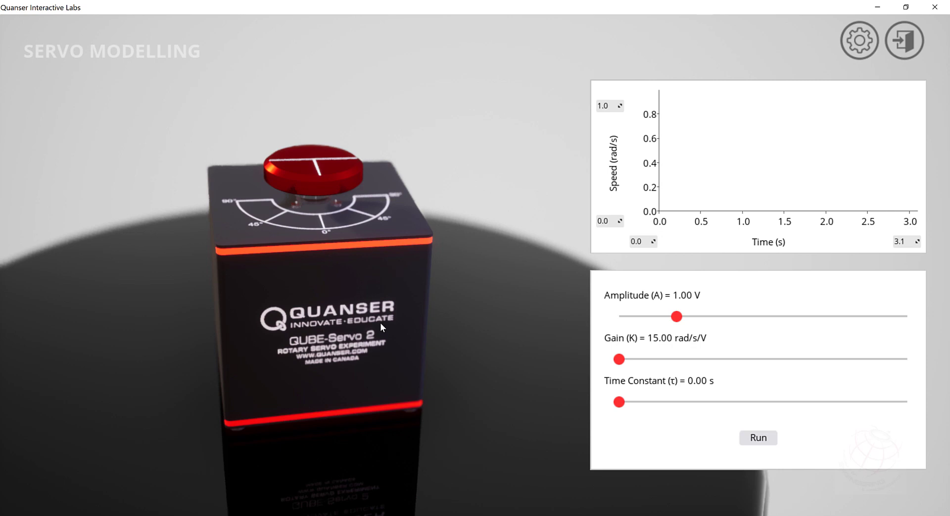
# Scroll the Modelling manual in Edge down to section 2 Lab Procedure, then return to the lab
pyautogui.click(170, 512)
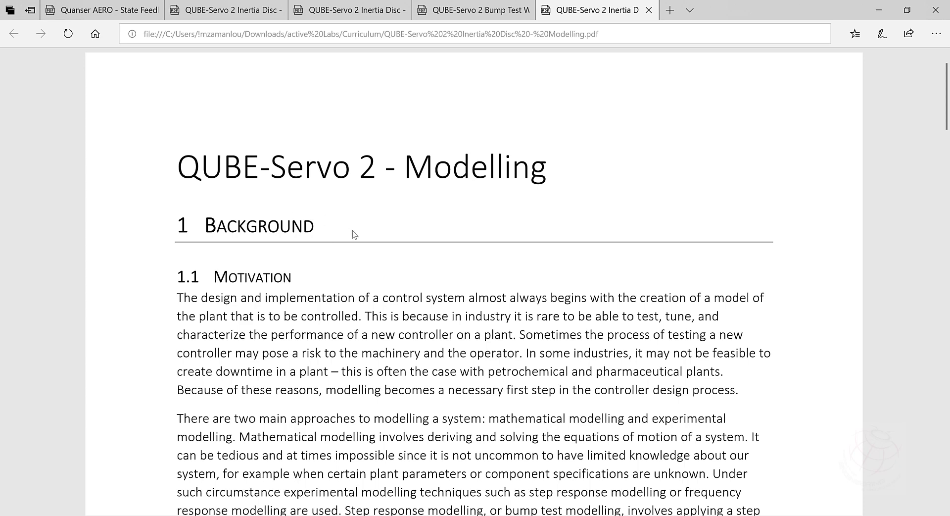
pyautogui.scroll(-3, 358, 181)
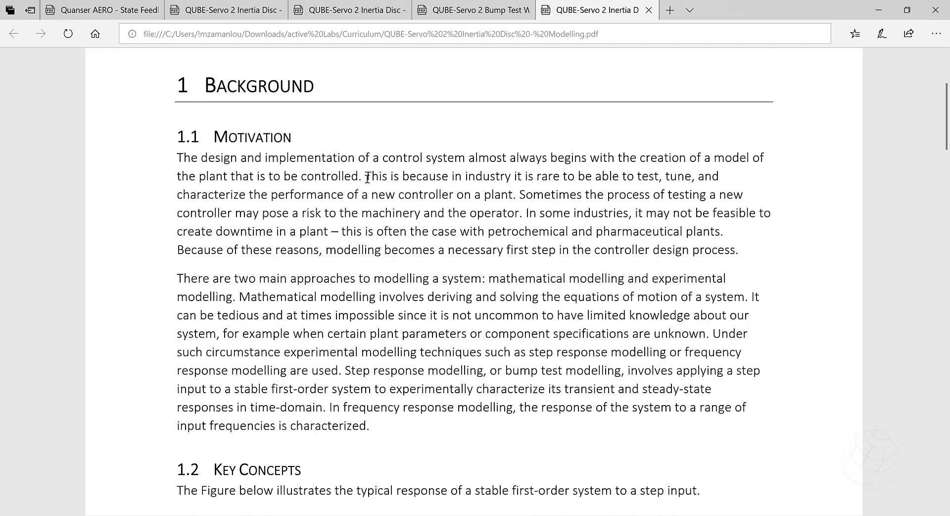
pyautogui.scroll(-3, 358, 182)
pyautogui.scroll(-5, 337, 192)
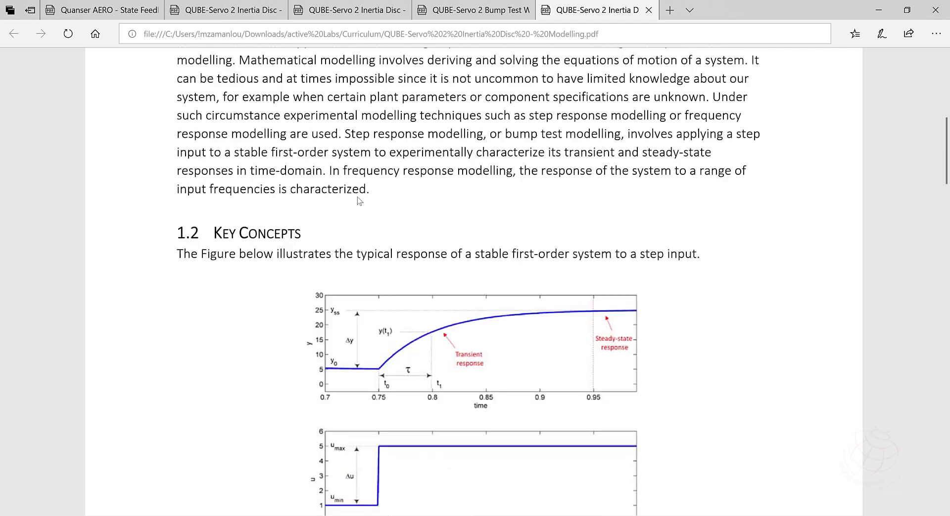
pyautogui.scroll(-2, 392, 215)
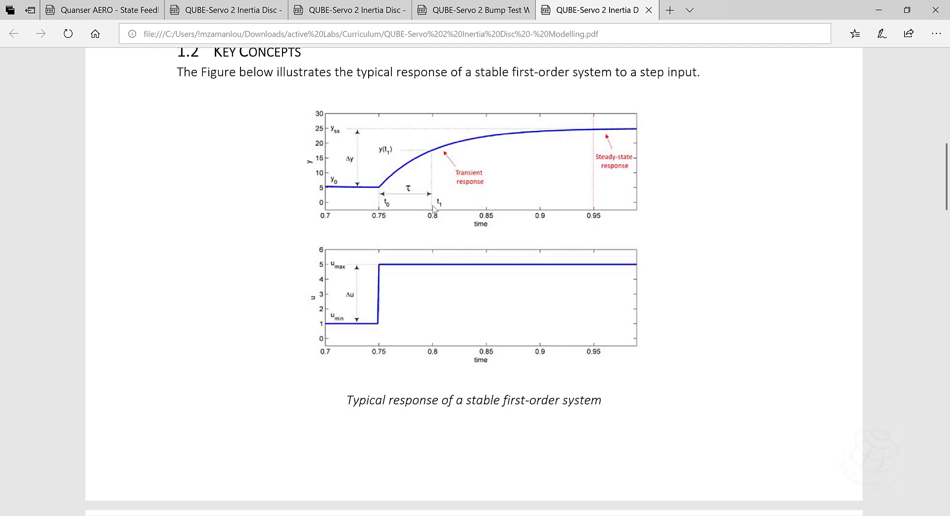
pyautogui.scroll(-5, 434, 210)
pyautogui.scroll(-5, 434, 210)
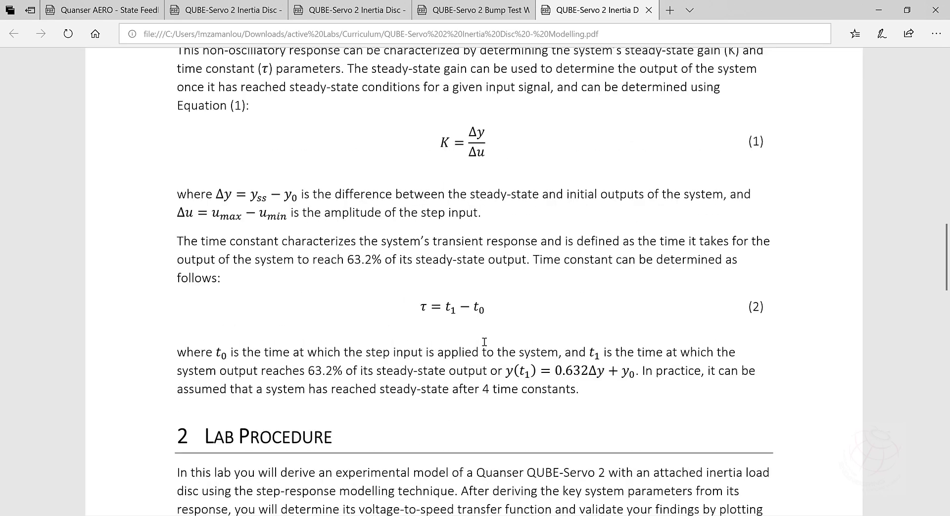
pyautogui.scroll(-7, 456, 244)
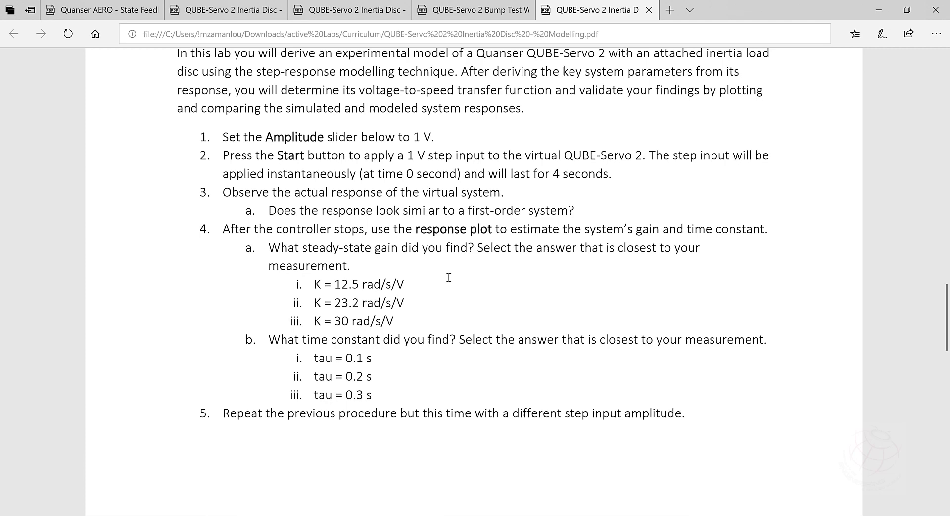
pyautogui.scroll(1, 446, 267)
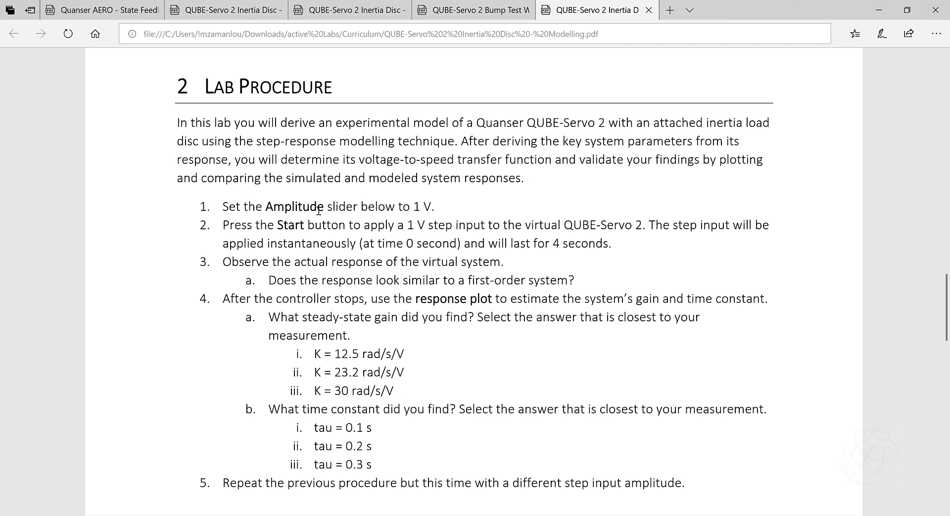
pyautogui.hotkey('alt', 'Tab')
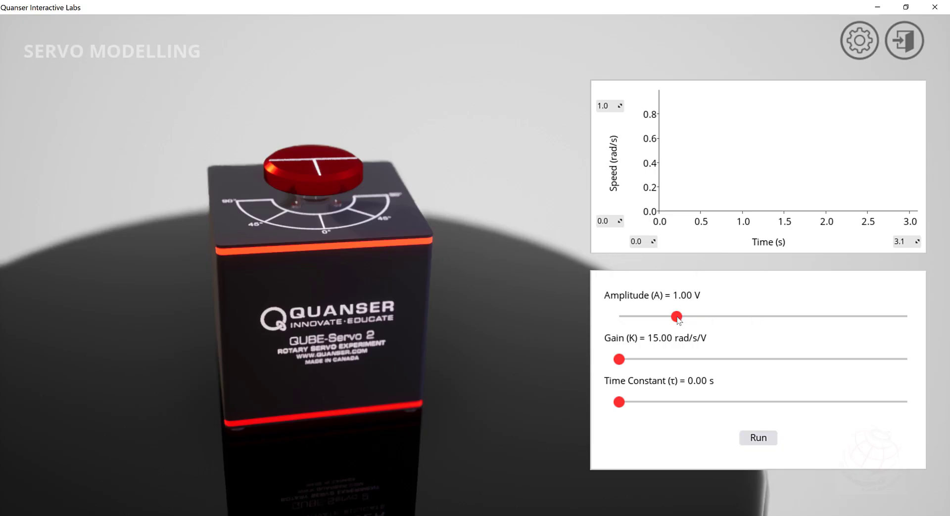
# Keep Amplitude at 1.00 V, set Gain 17.42 rad/s/V and Time Constant 0.03 s, and run the step response
pyautogui.moveTo(688, 317)
pyautogui.mouseDown()
pyautogui.moveTo(648, 317)
pyautogui.moveTo(687, 317)
pyautogui.mouseUp()
pyautogui.moveTo(624, 361); pyautogui.dragTo(663, 363)
pyautogui.moveTo(619, 401); pyautogui.dragTo(663, 402)
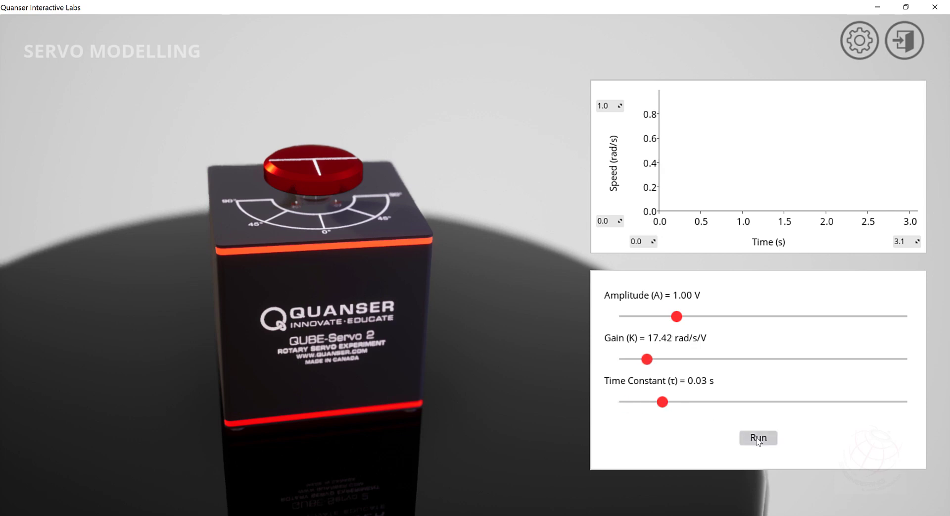
pyautogui.click(759, 437)
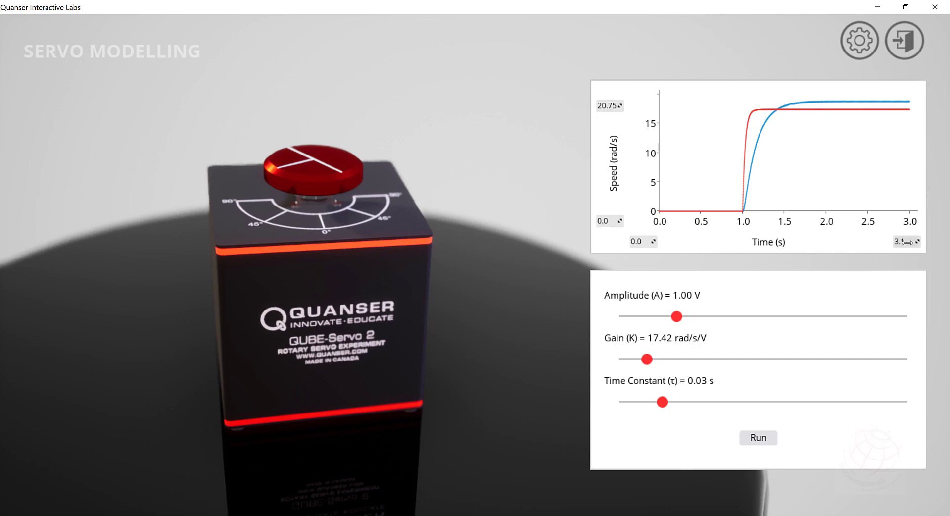
# Shorten the graph's time axis, then exit to the main menu and open the QUBE Servo 2 lab list
pyautogui.moveTo(906, 242); pyautogui.dragTo(731, 201)
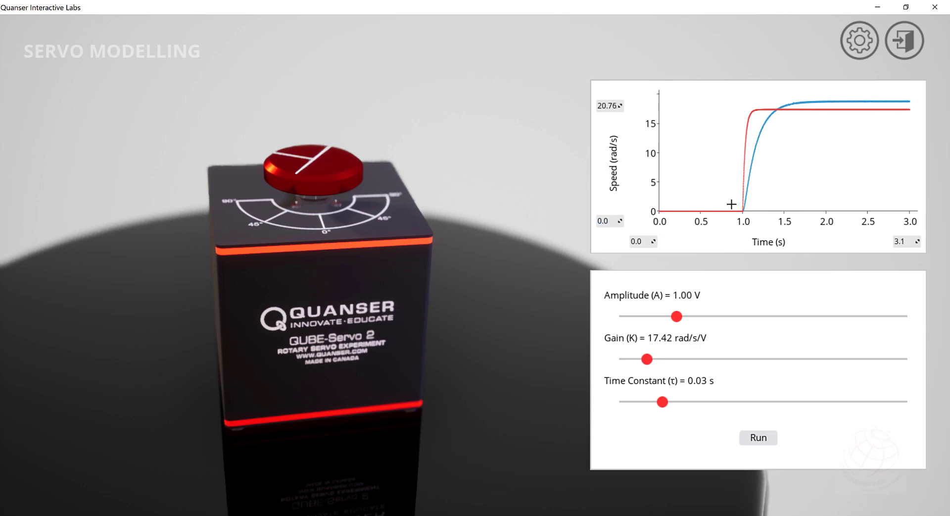
pyautogui.click(905, 40)
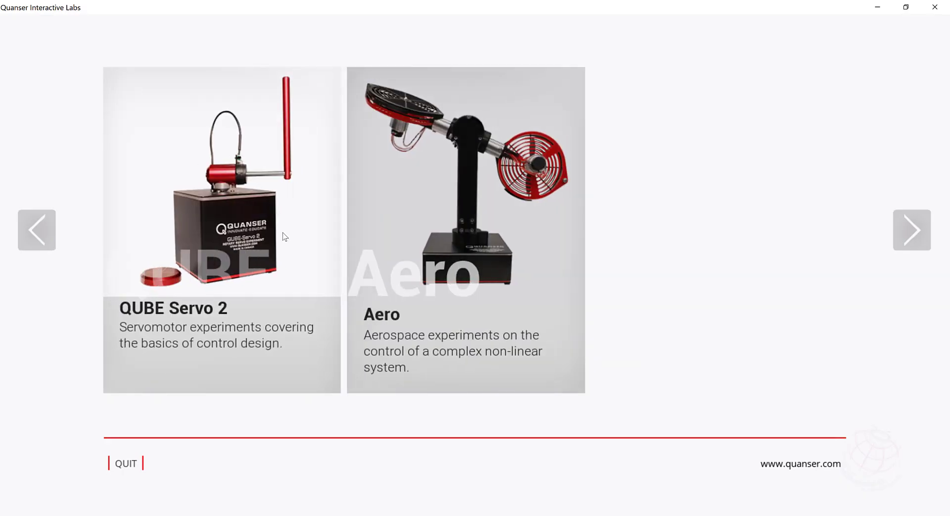
pyautogui.click(282, 236)
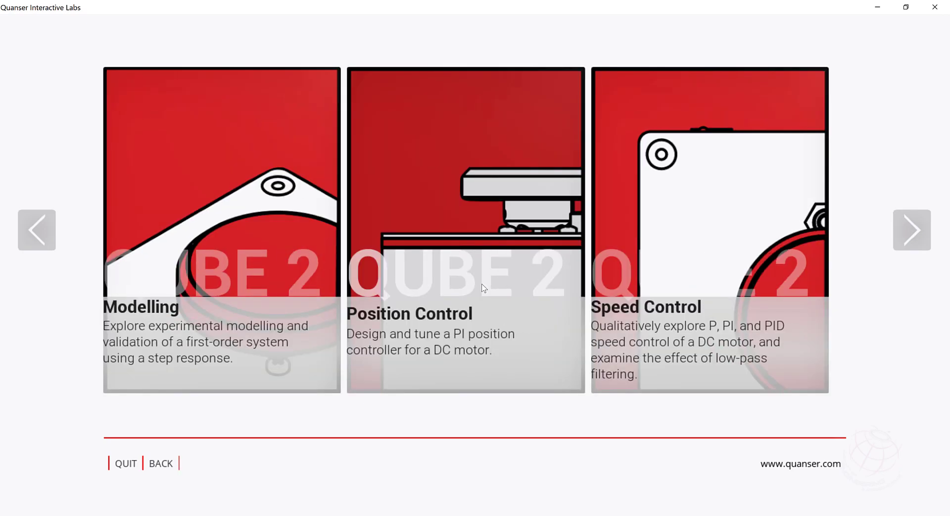
# Open Position Control, start the experiment, and lower Kp to 9.15
pyautogui.click(484, 287)
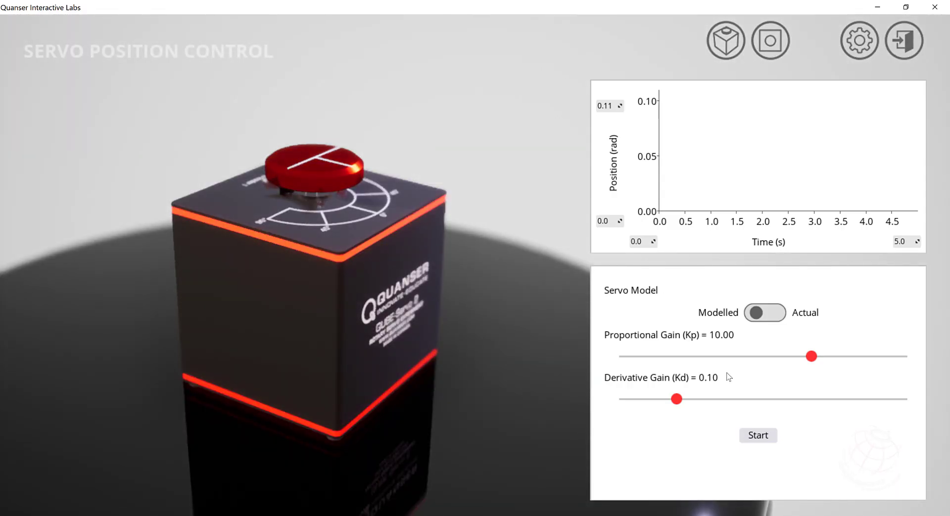
pyautogui.click(769, 436)
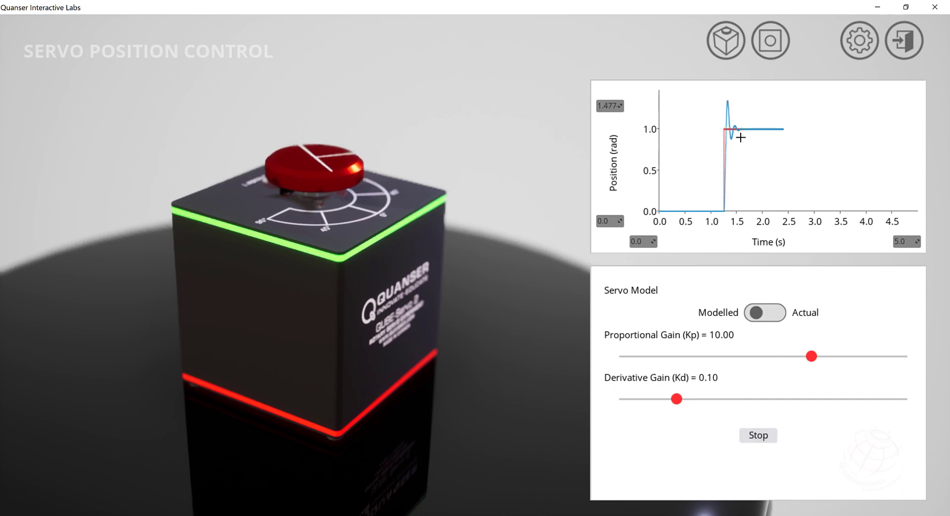
pyautogui.moveTo(814, 357); pyautogui.dragTo(733, 359)
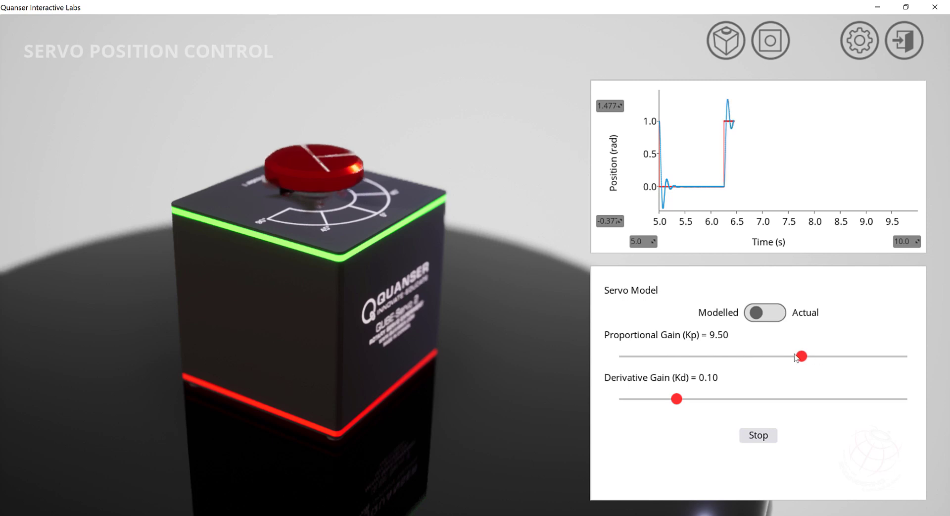
pyautogui.moveTo(803, 359)
pyautogui.mouseDown()
pyautogui.moveTo(855, 361)
pyautogui.moveTo(616, 344)
pyautogui.moveTo(709, 349)
pyautogui.mouseUp()
# Raise Kd to 0.36, switch the servo model to Actual, stop the run, and return to the main menu
pyautogui.moveTo(677, 399); pyautogui.dragTo(830, 398)
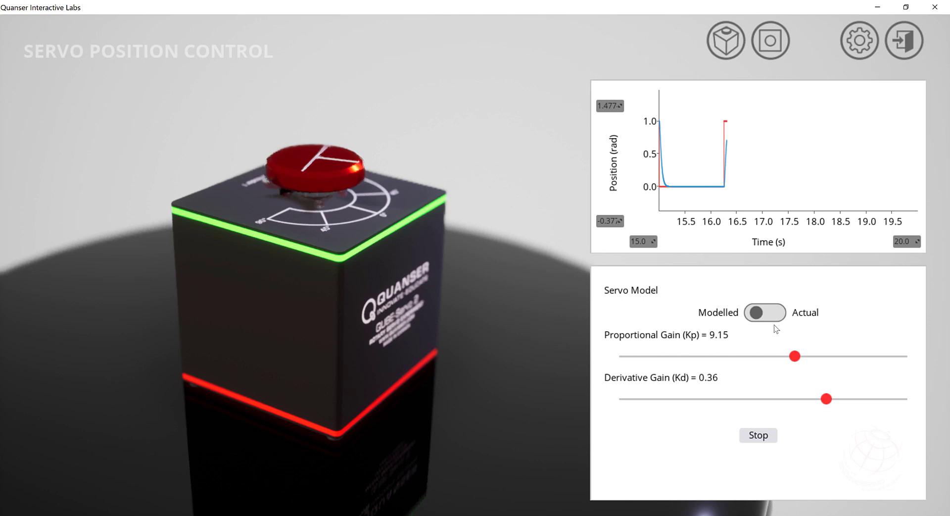
pyautogui.click(800, 316)
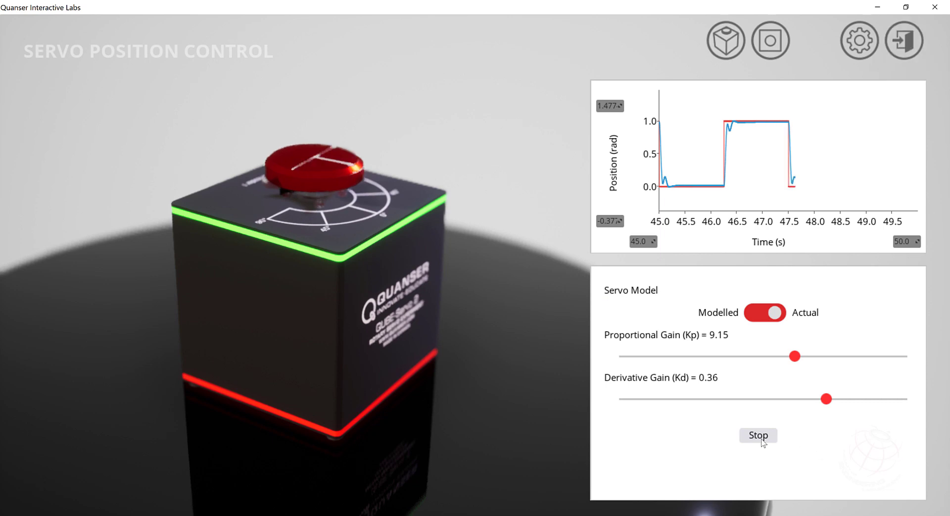
pyautogui.click(758, 435)
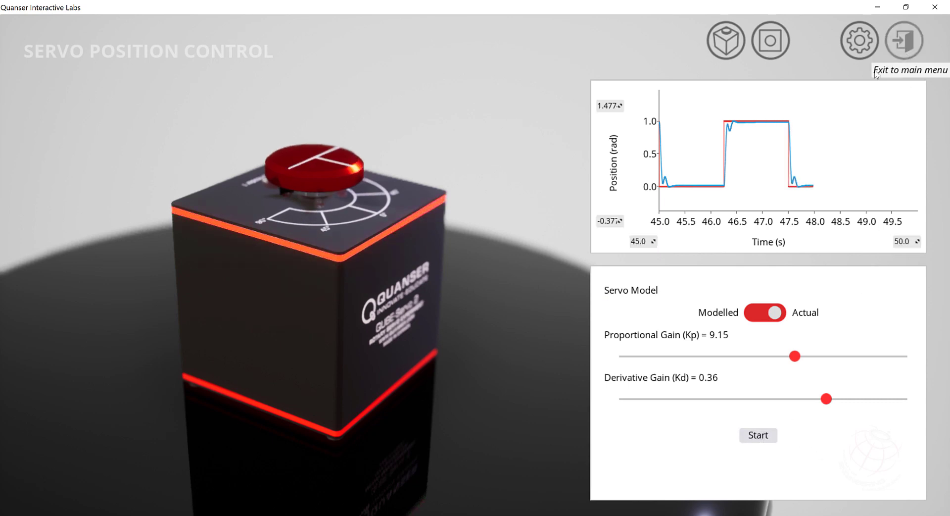
pyautogui.click(906, 49)
# Open QUBE Servo 2 Speed Control and toggle the low pass filter on and back off
pyautogui.click(311, 253)
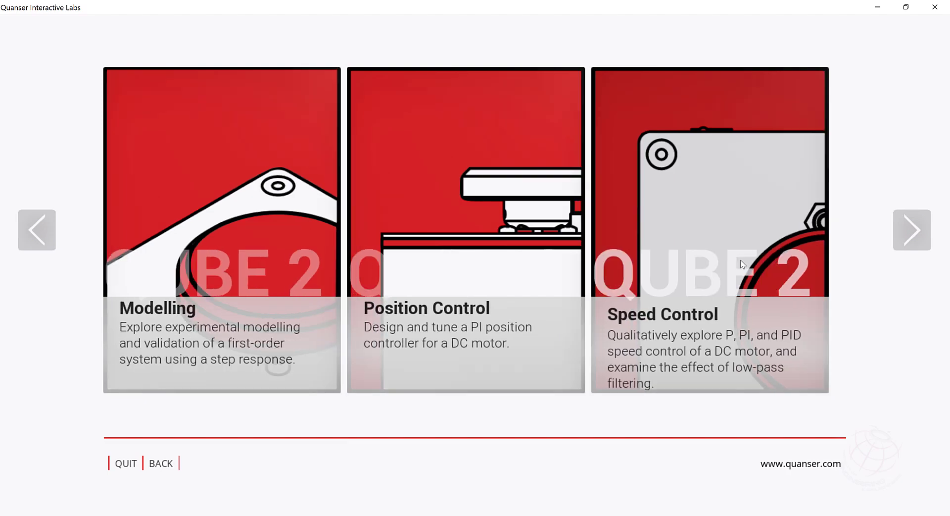
pyautogui.click(699, 259)
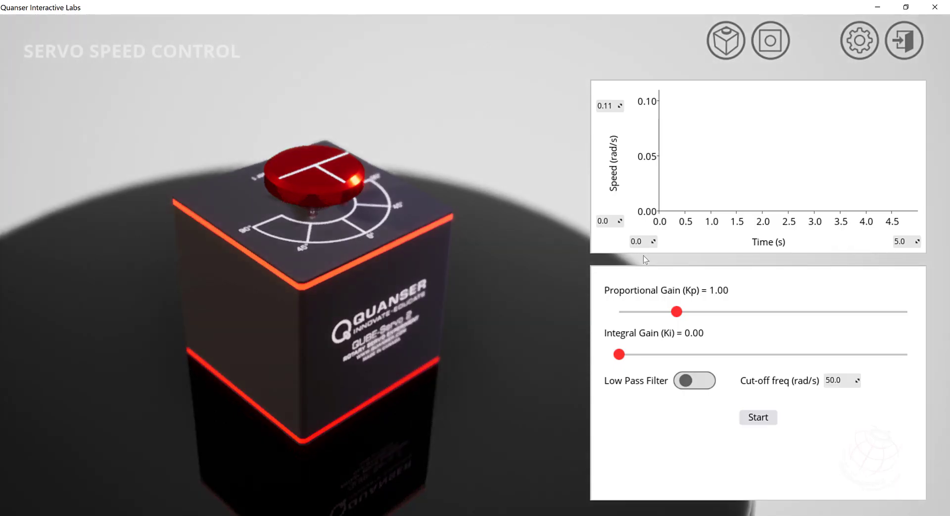
pyautogui.click(700, 387)
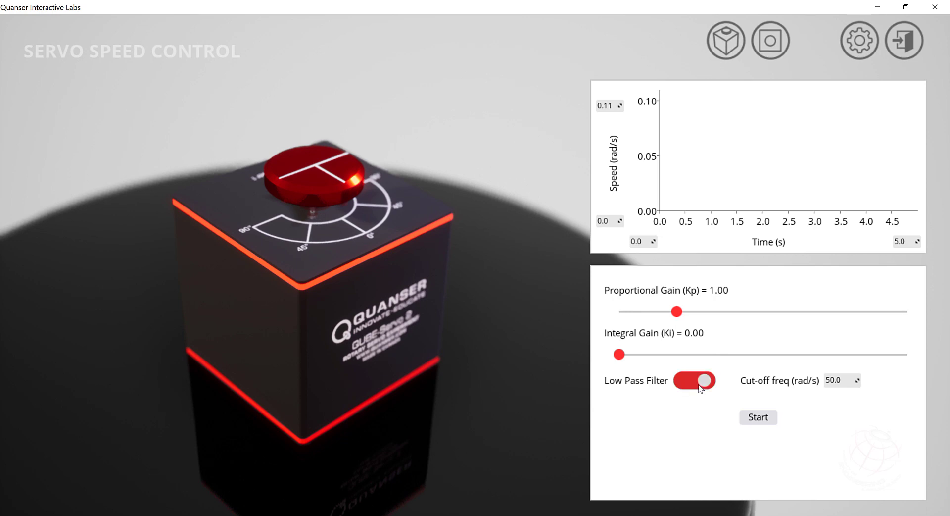
pyautogui.click(700, 386)
# Set Ki to 1.74 and Kp to 2.45, then start and stop a speed response run
pyautogui.moveTo(667, 354); pyautogui.dragTo(670, 353)
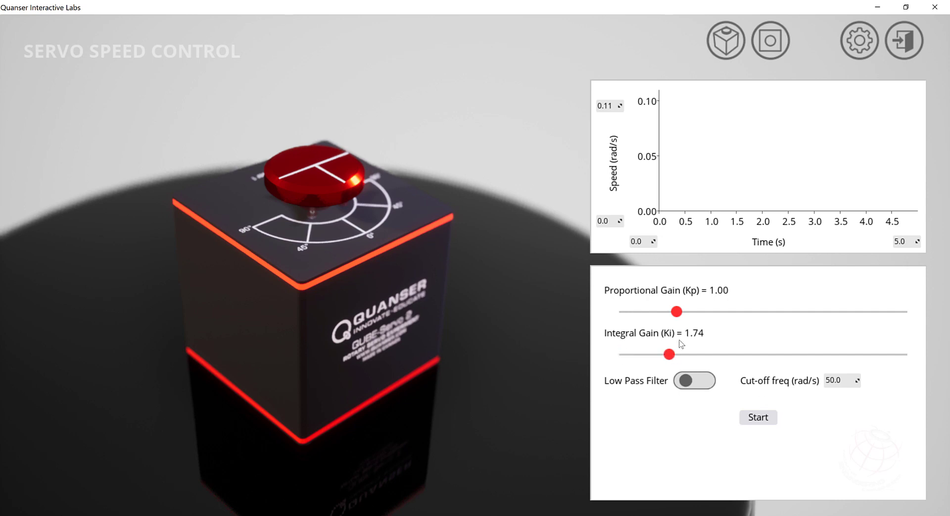
pyautogui.moveTo(677, 311); pyautogui.dragTo(761, 315)
pyautogui.click(759, 417)
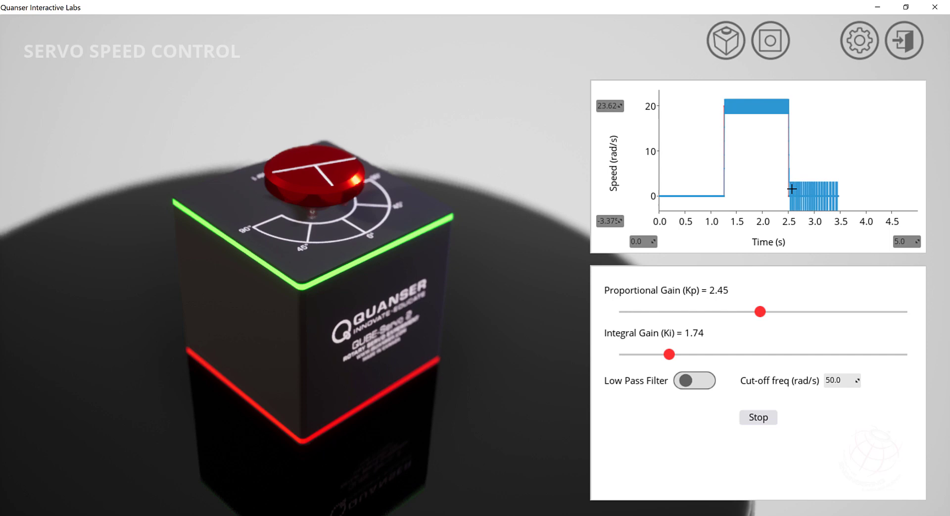
pyautogui.click(759, 423)
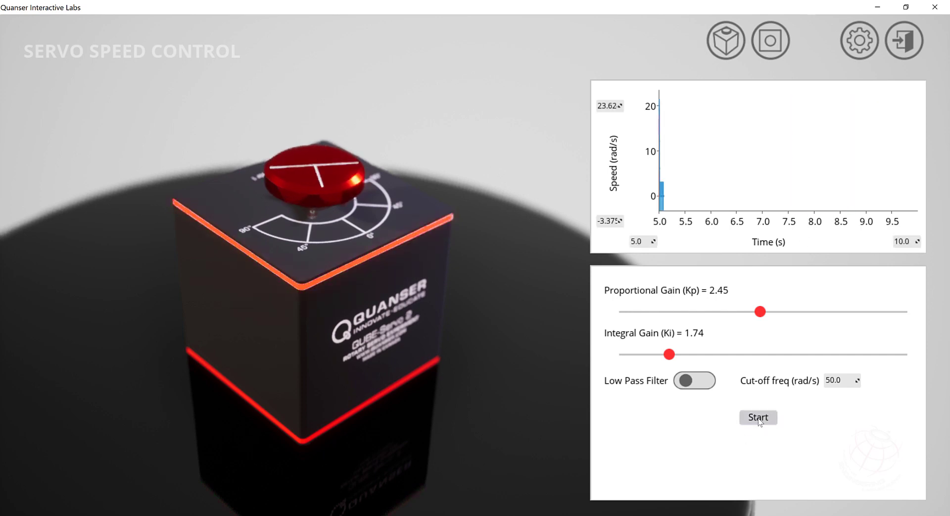
pyautogui.click(759, 422)
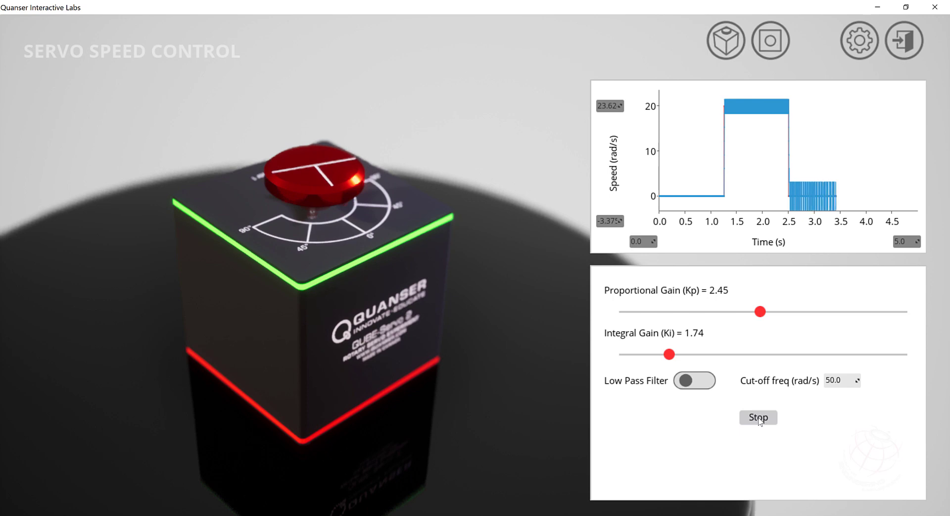
pyautogui.click(759, 422)
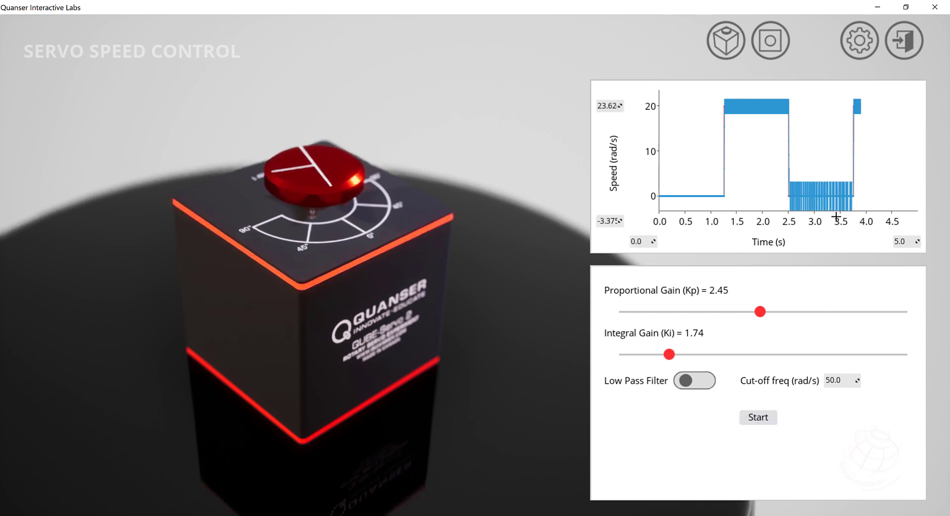
# Set the speed plot's lower limit to 19 rad/s and end time to 2.5 s
pyautogui.click(610, 105)
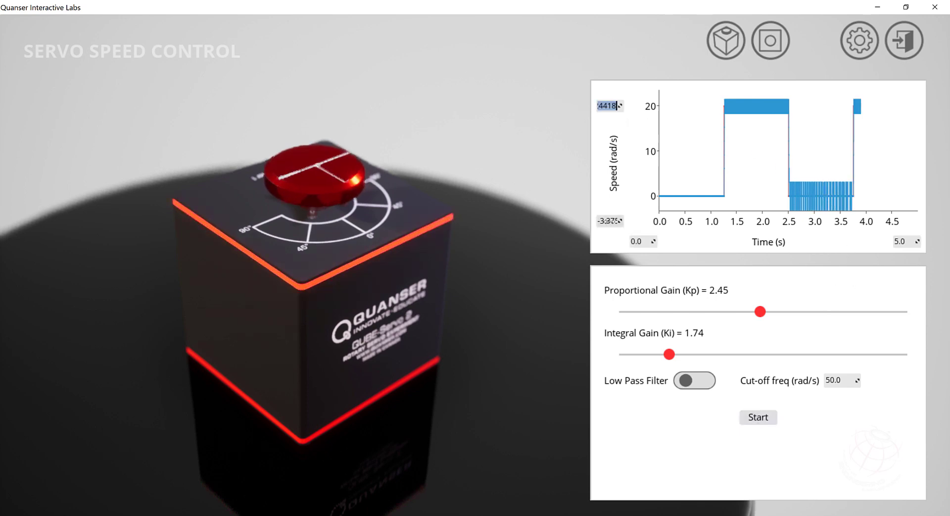
pyautogui.click(614, 221)
pyautogui.write('1')
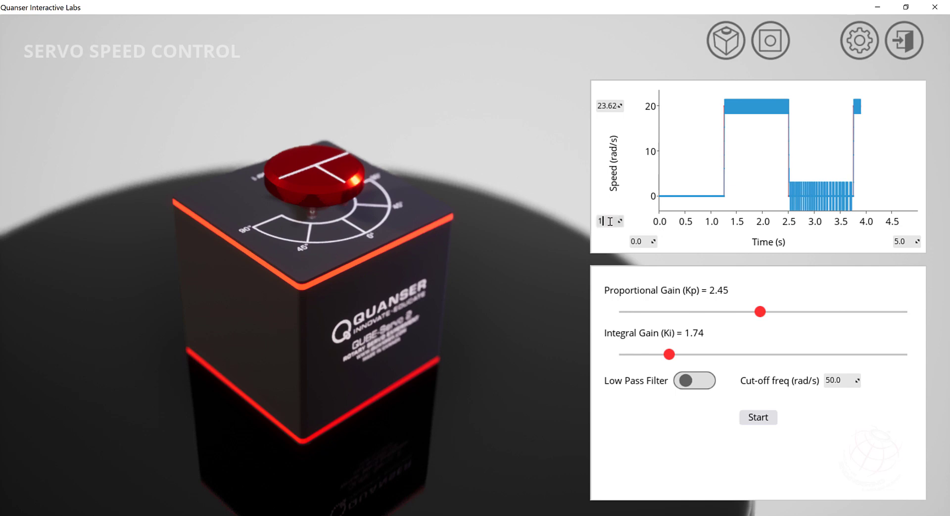
pyautogui.write('9')
pyautogui.press('Return')
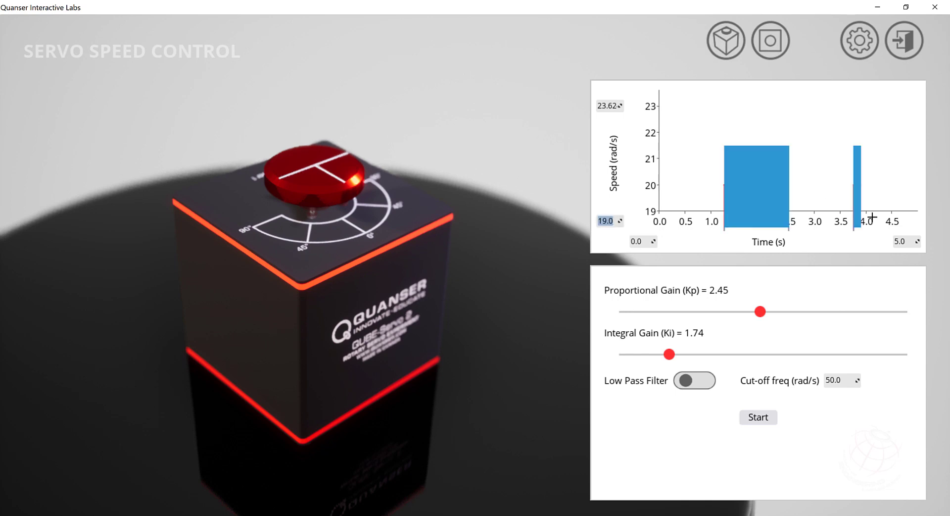
pyautogui.click(899, 241)
pyautogui.write('2.5')
pyautogui.press('Return')
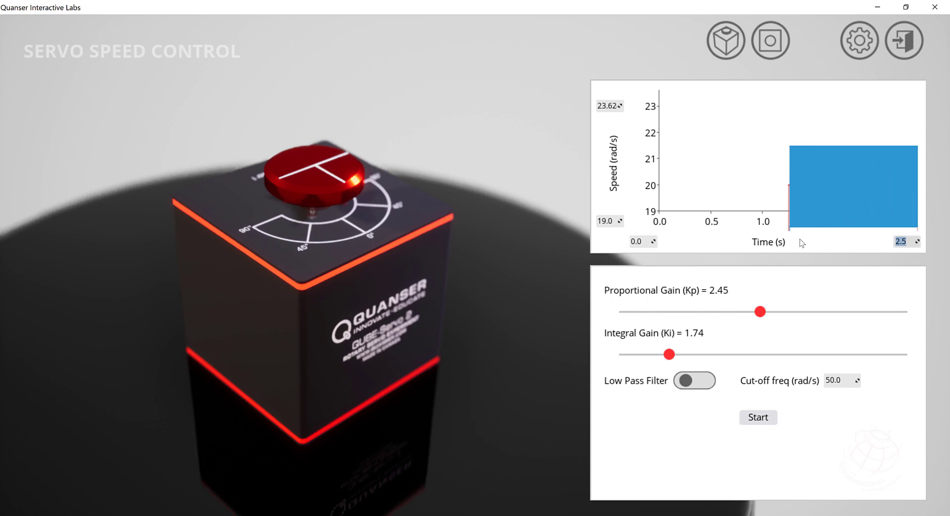
# Set the plot's start time, trying 1.3 and 2.4 s before settling on 1.9 s
pyautogui.click(644, 241)
pyautogui.write('1.3')
pyautogui.press('Return')
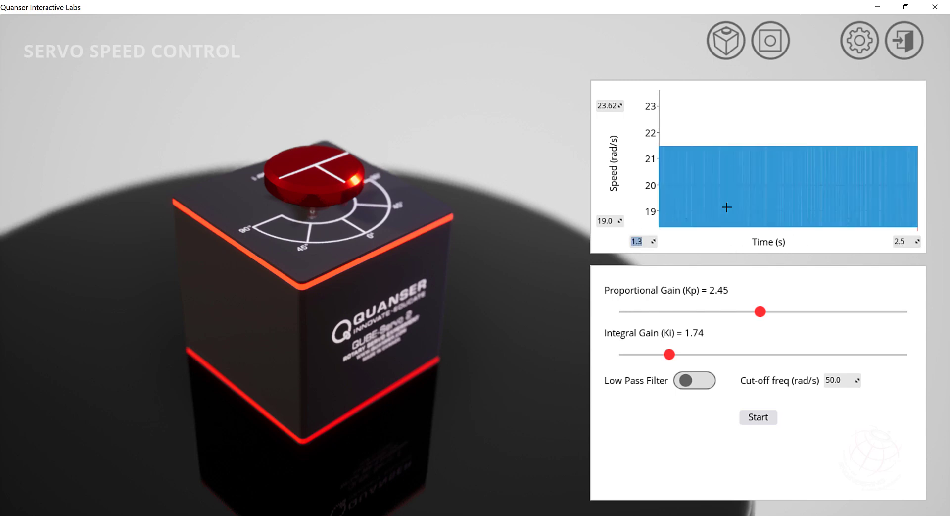
pyautogui.write('2.4')
pyautogui.press('Return')
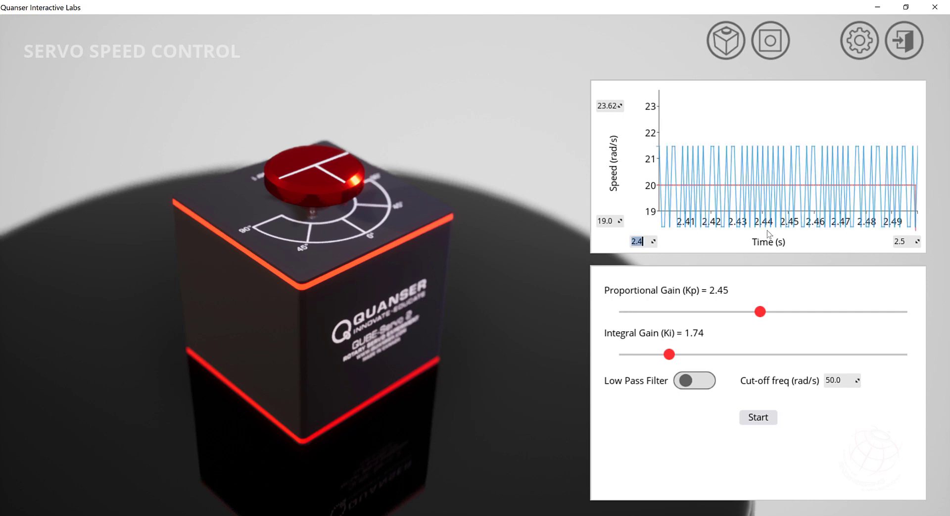
pyautogui.write('1.9')
pyautogui.press('Tab')
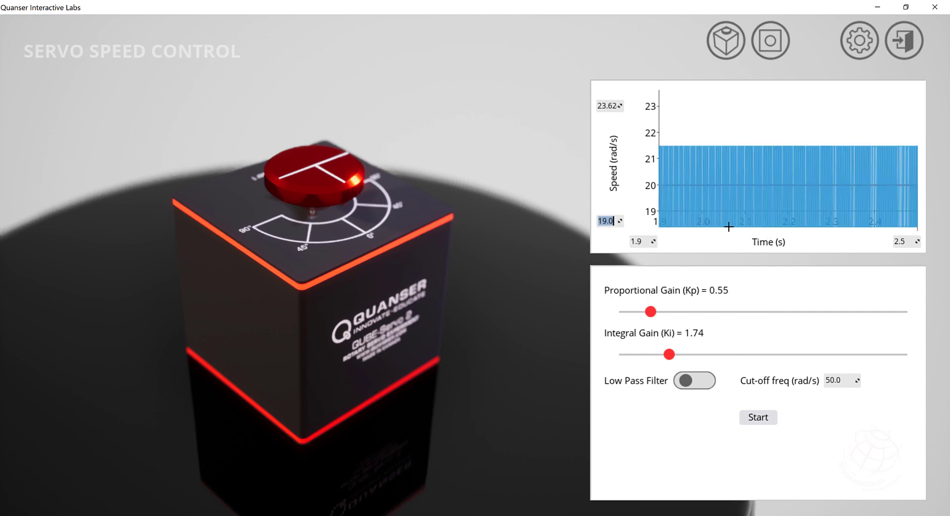
# Enable the low pass filter and start a new speed control run at Kp 0.55
pyautogui.click(699, 382)
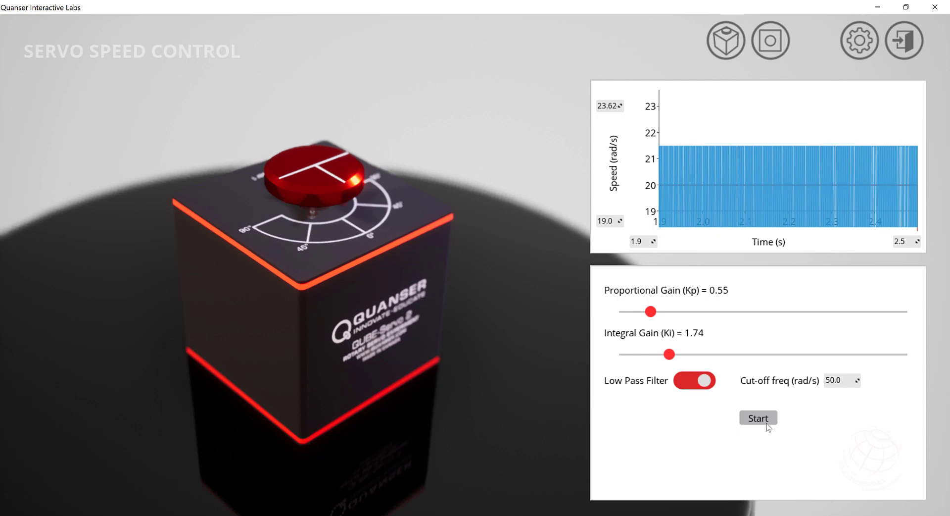
pyautogui.click(767, 423)
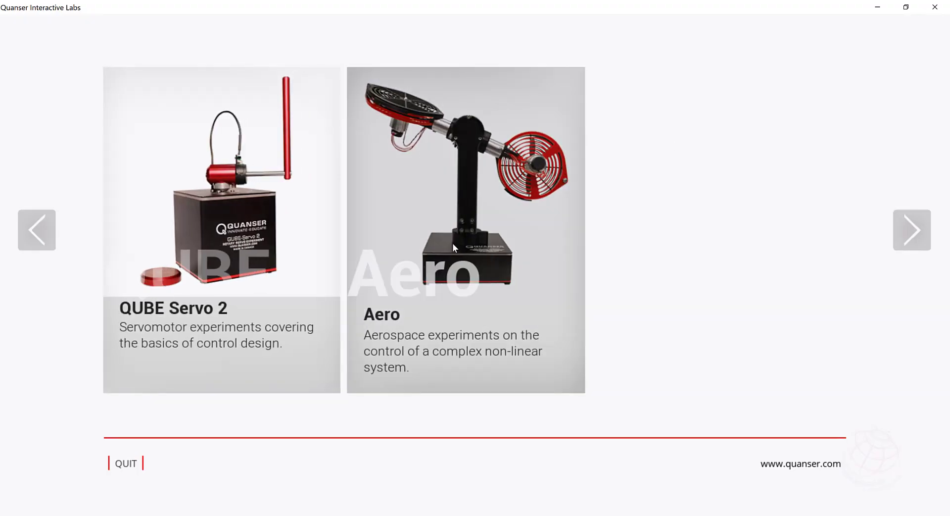
# Choose the Aero card in the main menu carousel to list its labs
pyautogui.click(453, 245)
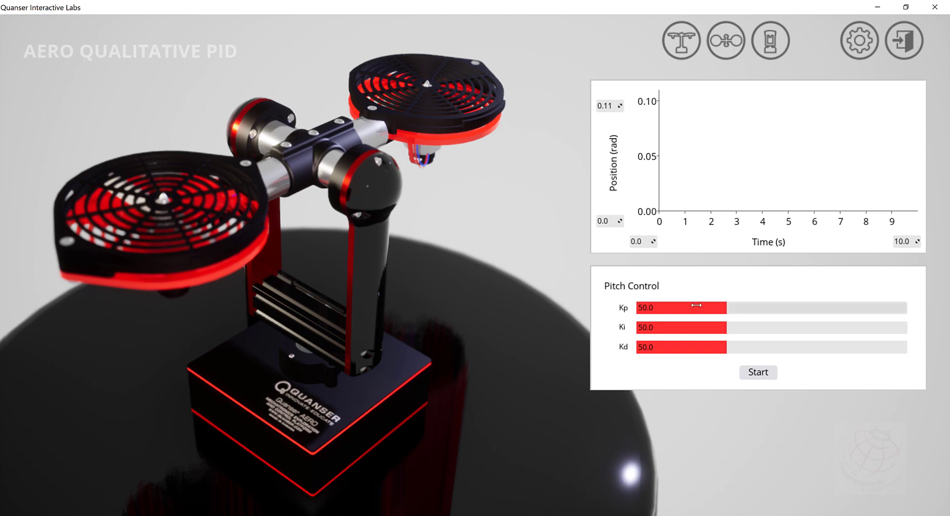
# Run the pitch control experiment, tuning gains to Kp 24.29, Ki 53.09 and Kd 39.03
pyautogui.moveTo(727, 308); pyautogui.dragTo(680, 307)
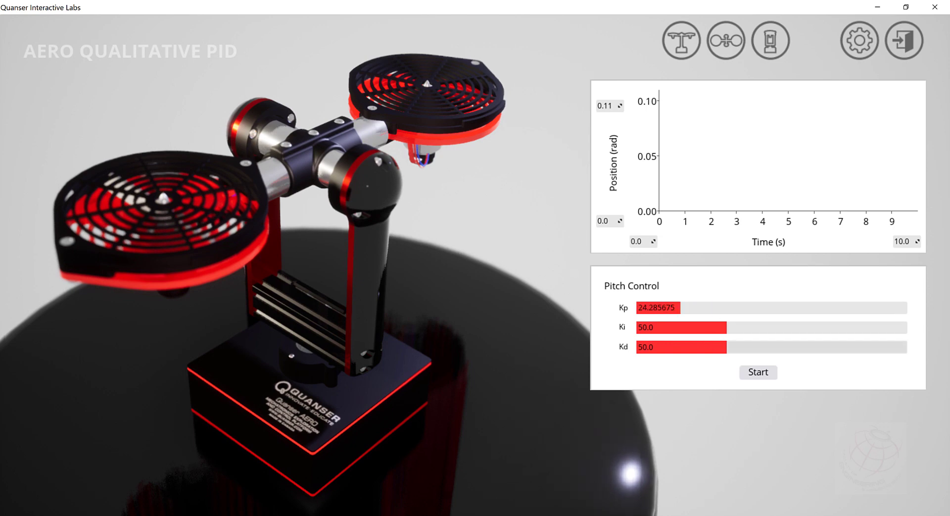
pyautogui.moveTo(711, 346); pyautogui.dragTo(794, 347)
pyautogui.click(750, 371)
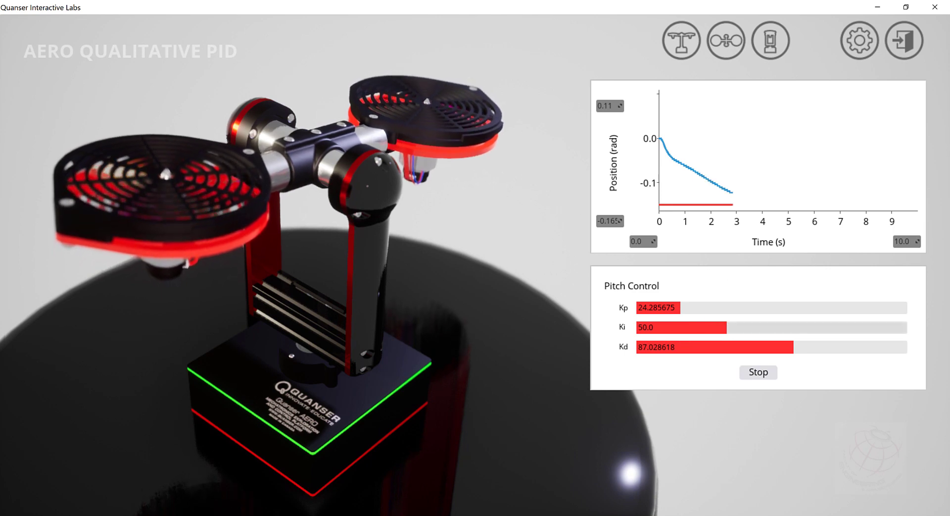
pyautogui.moveTo(715, 326)
pyautogui.mouseDown()
pyautogui.moveTo(652, 329)
pyautogui.moveTo(732, 328)
pyautogui.mouseUp()
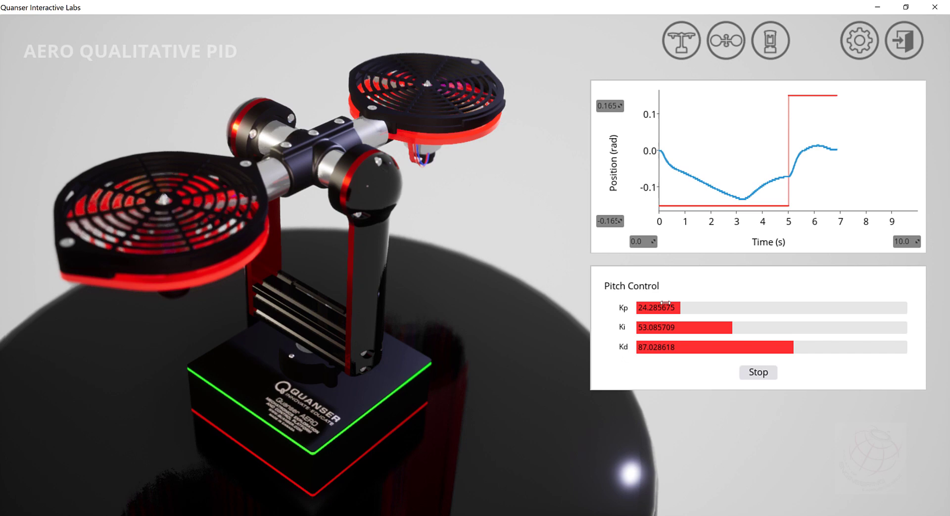
pyautogui.moveTo(794, 347); pyautogui.dragTo(707, 346)
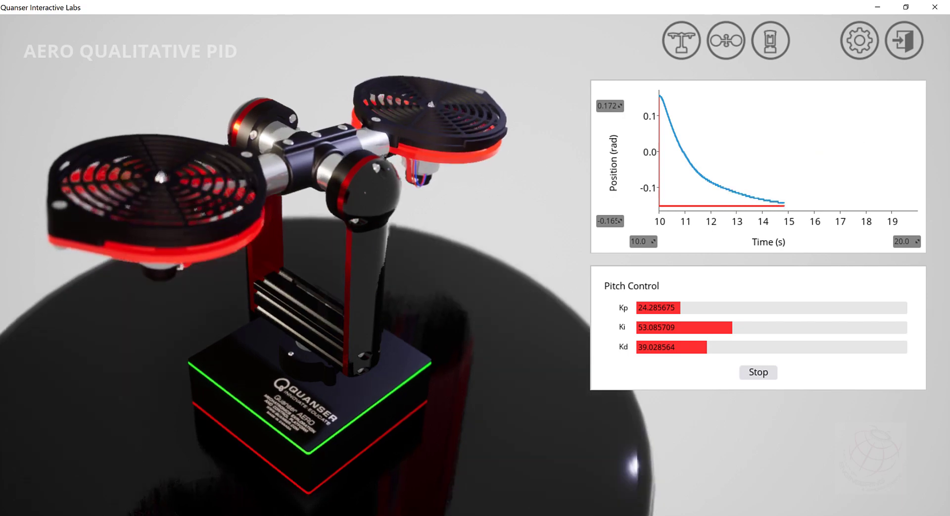
# Inspect the Aero from elevated, top, front and side camera views, ending on the front view
pyautogui.moveTo(349, 215); pyautogui.dragTo(568, 129)
pyautogui.click(740, 42)
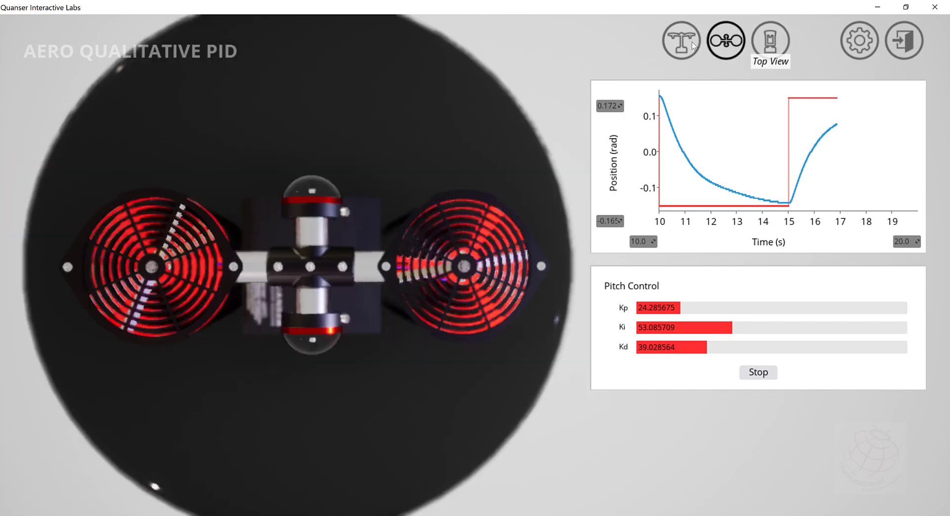
pyautogui.click(692, 42)
pyautogui.click(763, 47)
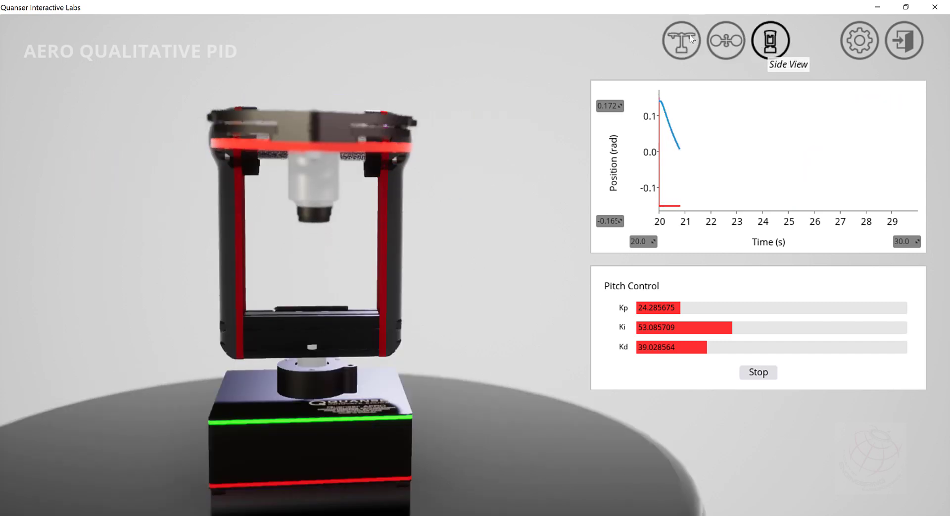
pyautogui.click(683, 46)
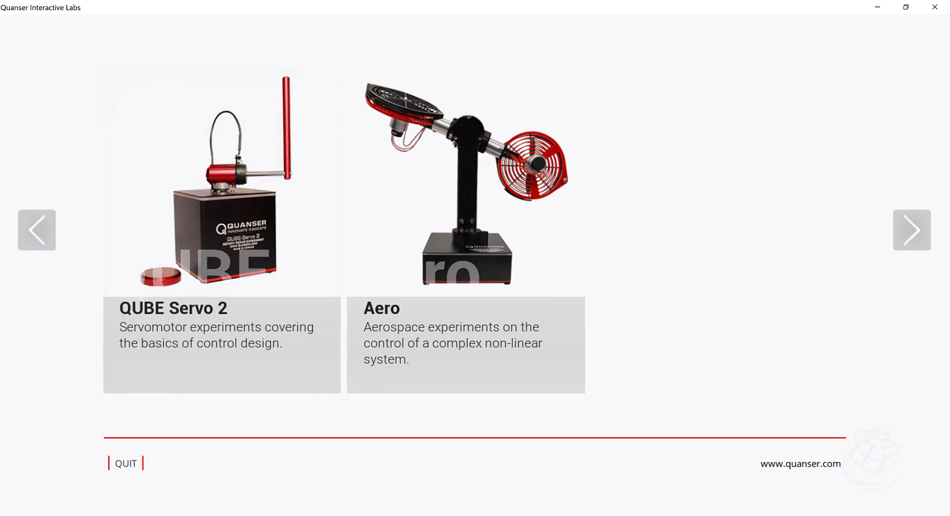
# Switch to Edge and glance over the QUBE-Servo 2 Bump Test manual
pyautogui.hotkey('alt', 'Tab')
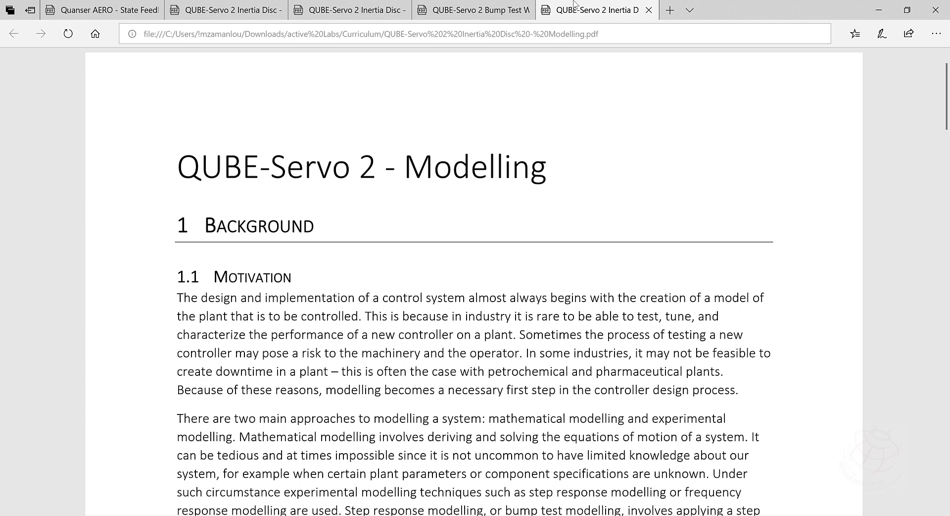
pyautogui.click(479, 6)
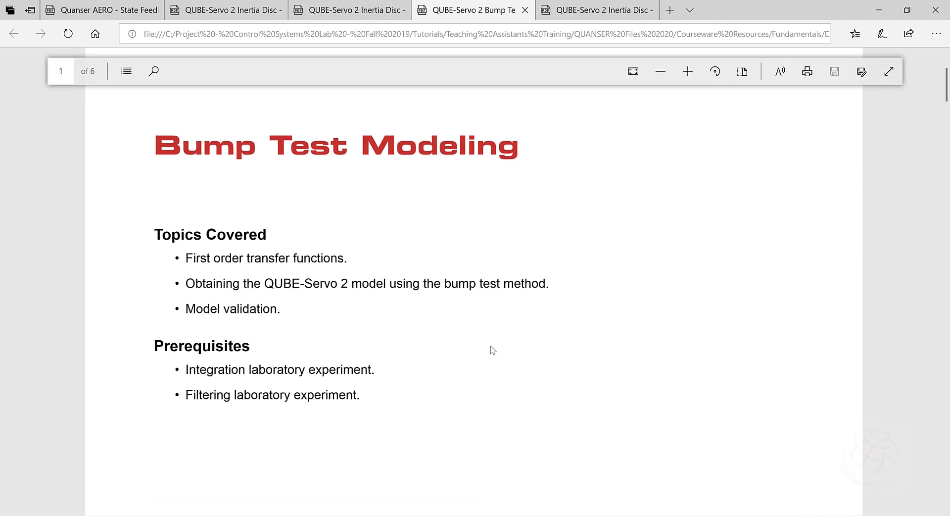
pyautogui.scroll(-7, 490, 337)
pyautogui.scroll(8, 490, 325)
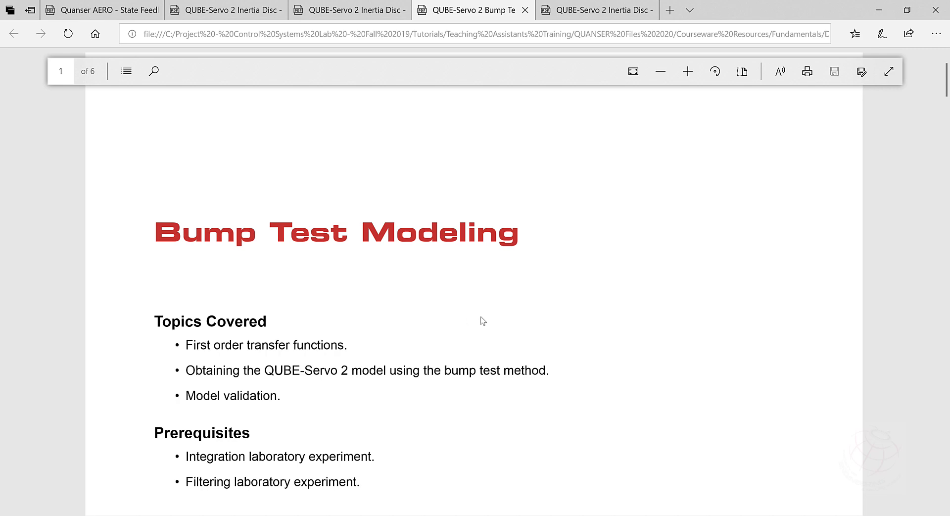
# Read the Inertia Disc Modelling manual from its background through the gain and time-constant equations
pyautogui.click(625, 6)
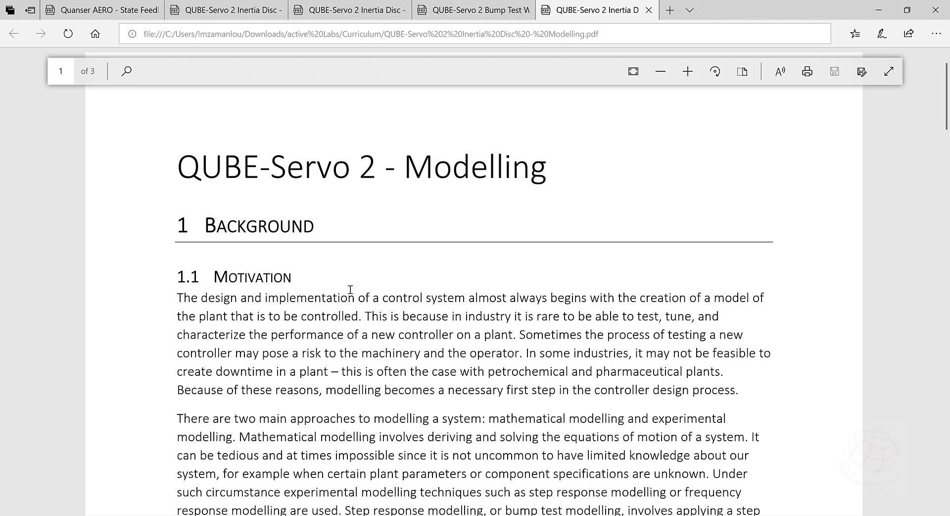
pyautogui.scroll(-10, 361, 291)
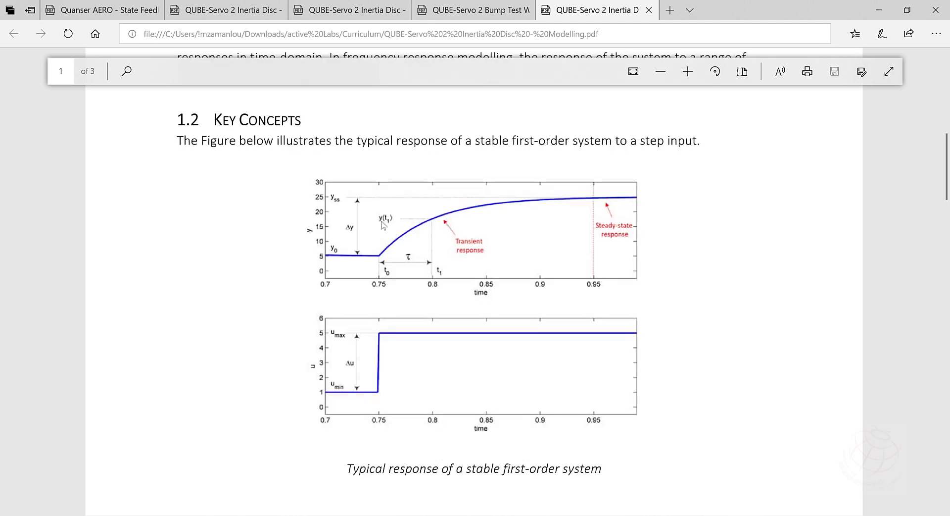
pyautogui.scroll(10, 382, 221)
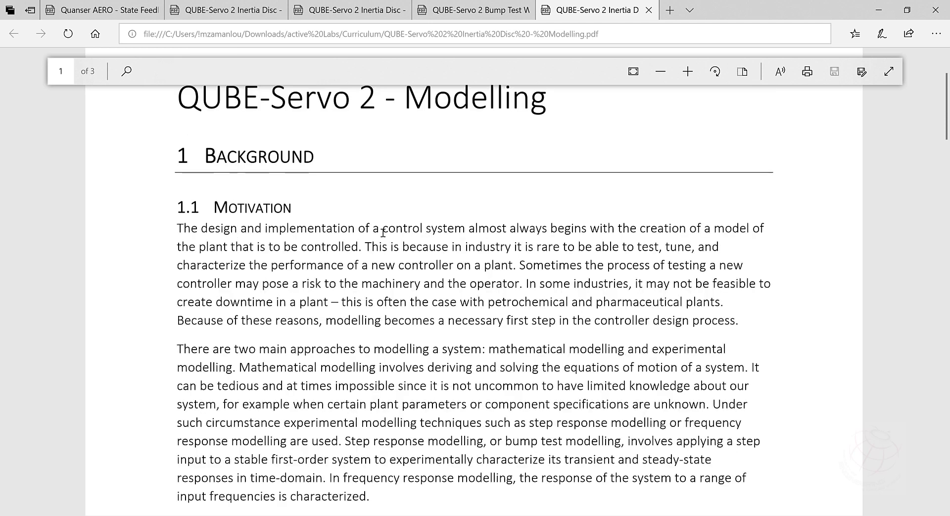
pyautogui.scroll(-6, 382, 232)
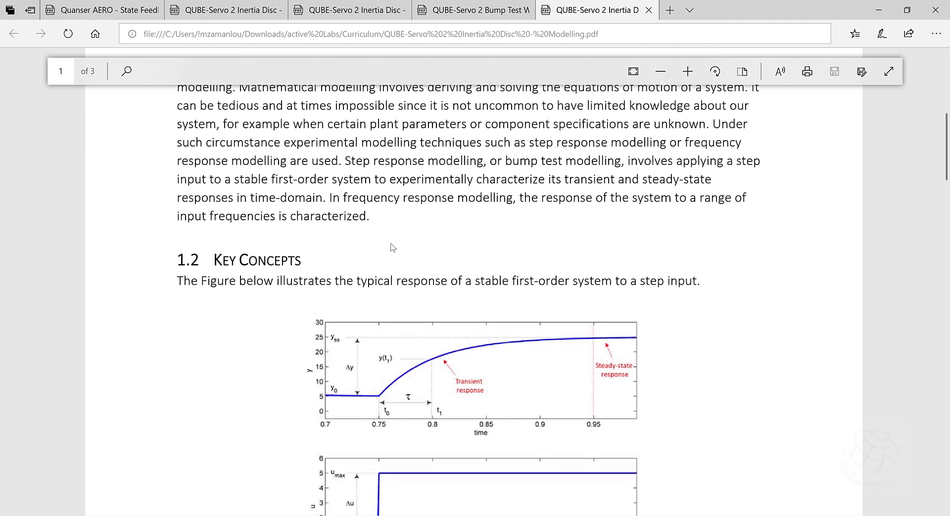
pyautogui.scroll(-3, 391, 235)
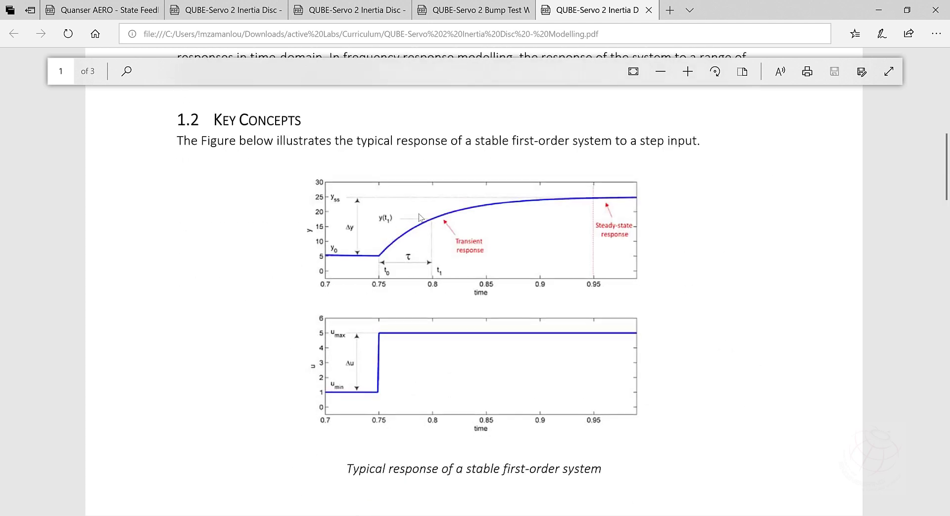
pyautogui.scroll(-3, 475, 259)
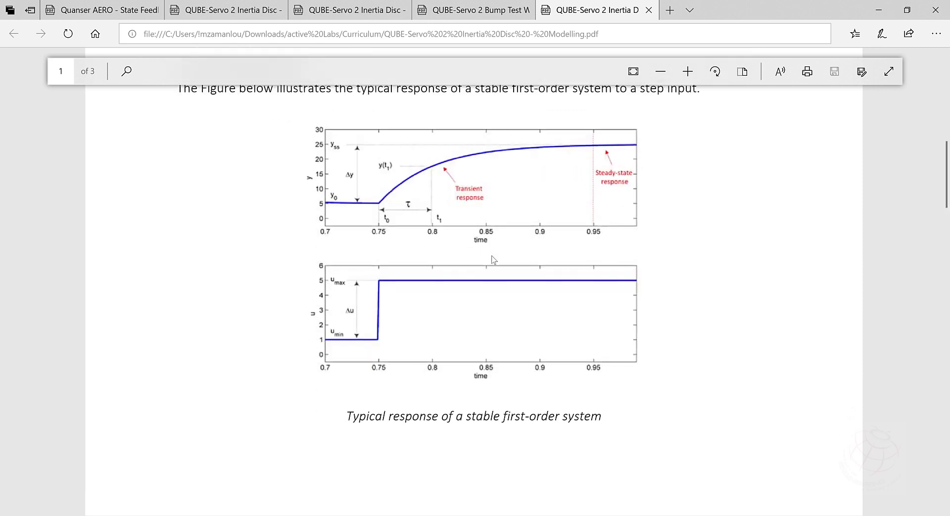
pyautogui.scroll(-1, 517, 170)
pyautogui.scroll(-10, 497, 205)
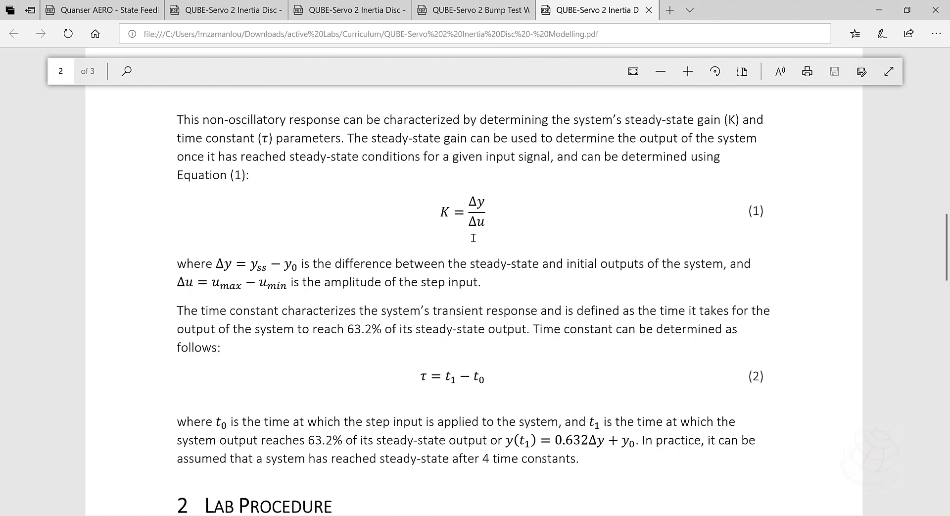
pyautogui.scroll(-5, 475, 262)
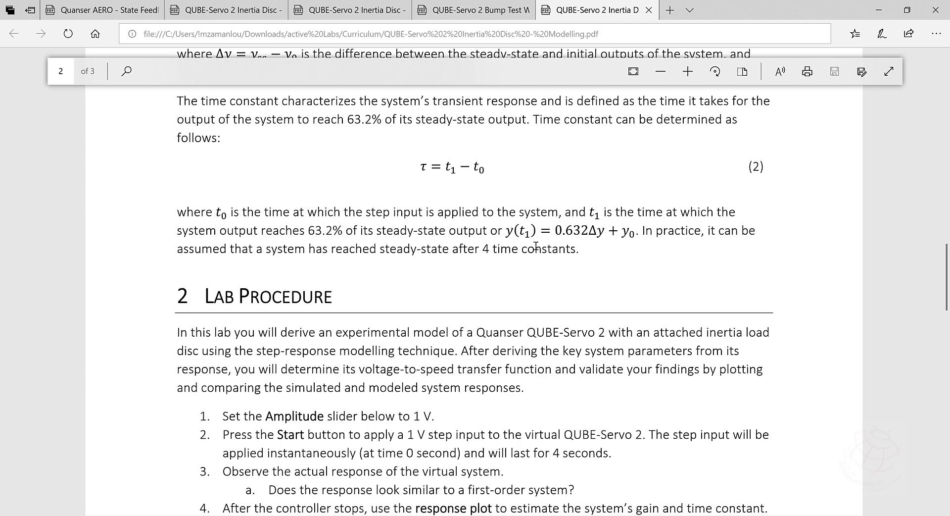
# Read the modelling manual's Lab Procedure and Assessment questions, then return to Quanser's QUBE 2 labs
pyautogui.scroll(-3, 493, 248)
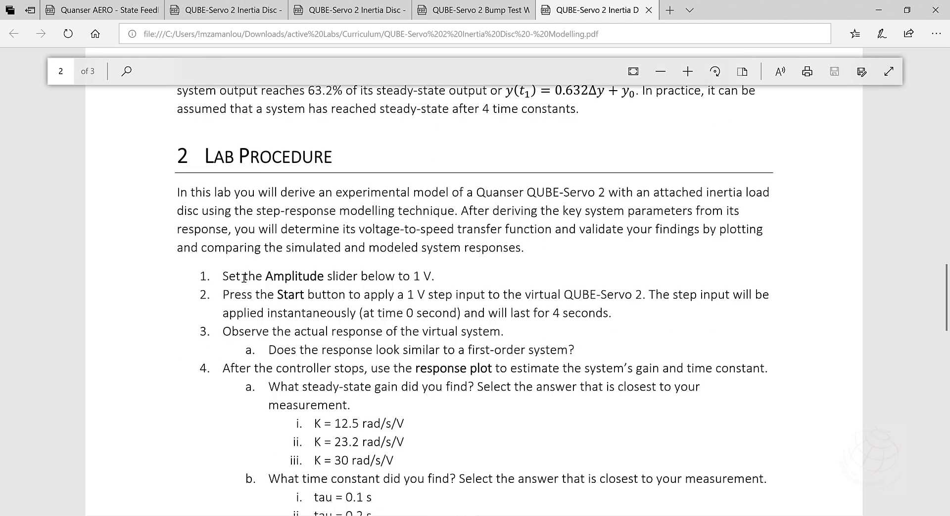
pyautogui.scroll(-1, 255, 273)
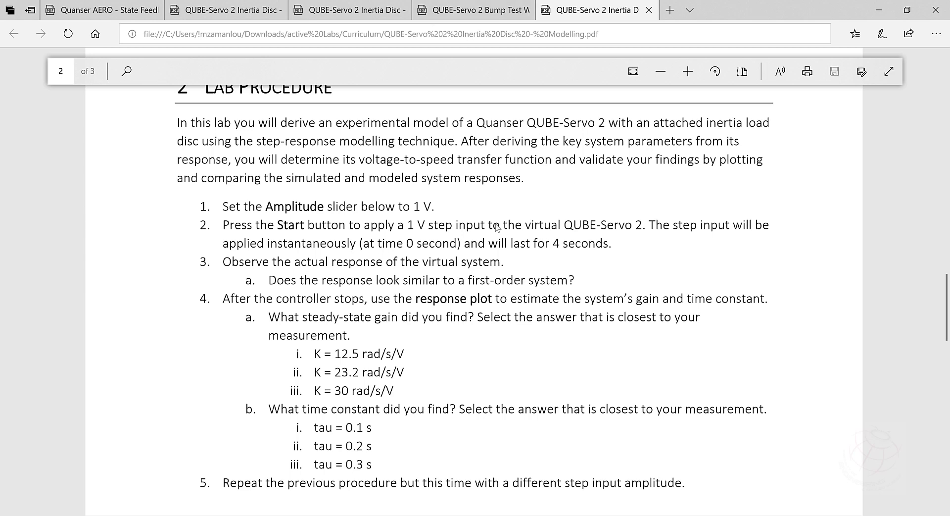
pyautogui.scroll(-5, 498, 228)
pyautogui.scroll(-2, 498, 228)
pyautogui.scroll(-1, 459, 275)
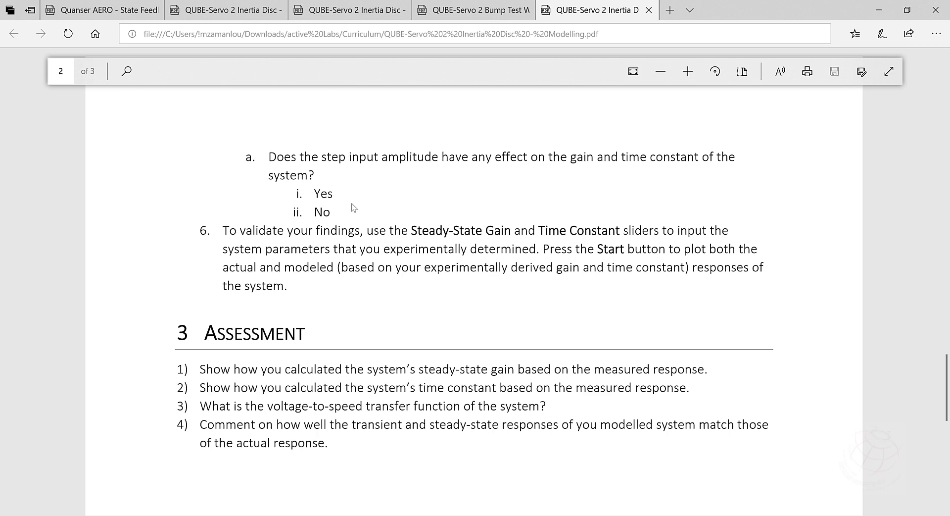
pyautogui.scroll(5, 353, 211)
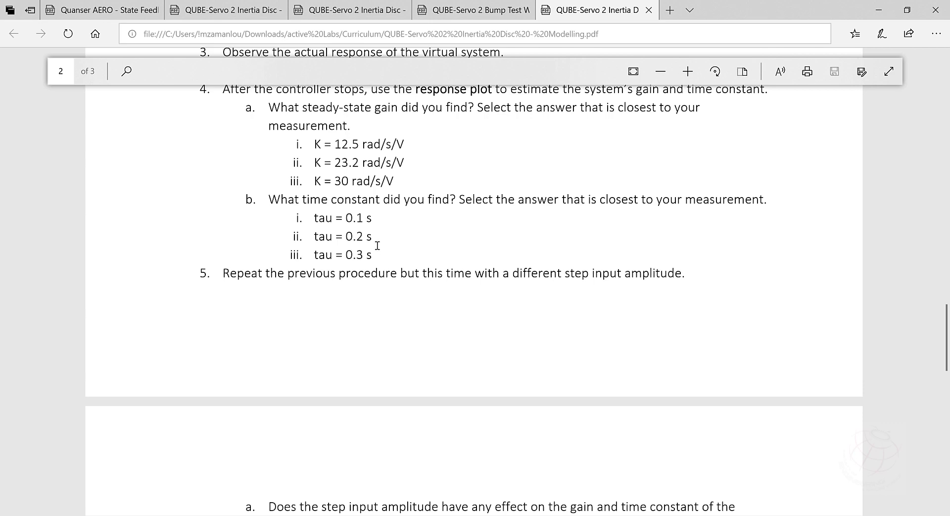
pyautogui.scroll(-7, 376, 244)
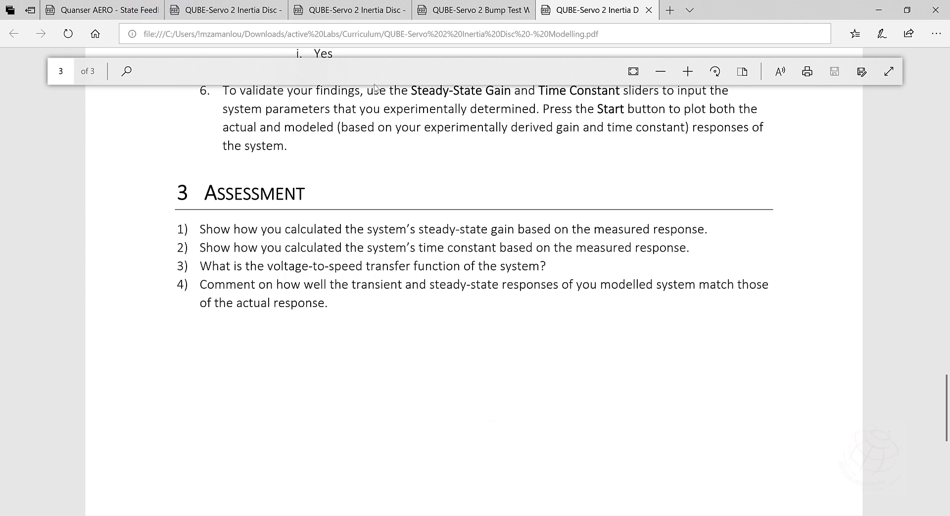
pyautogui.scroll(7, 376, 198)
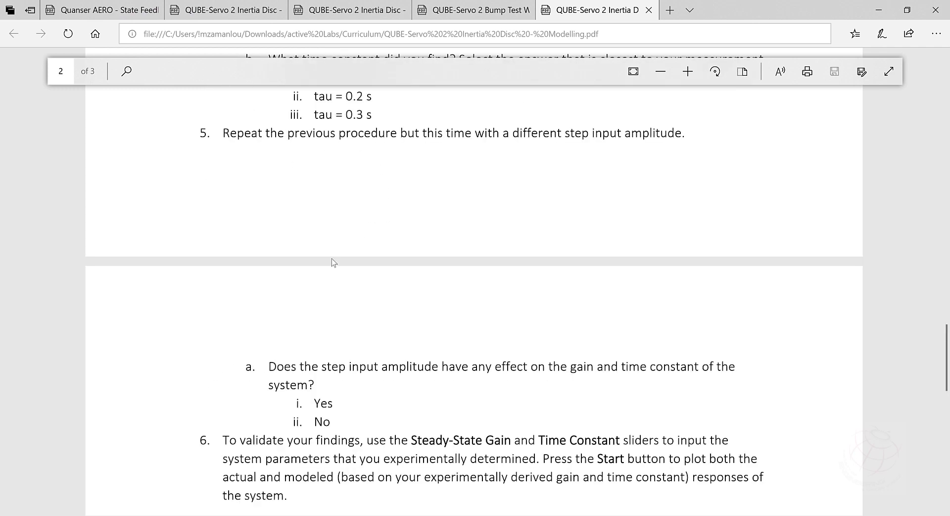
pyautogui.hotkey('alt', 'Tab')
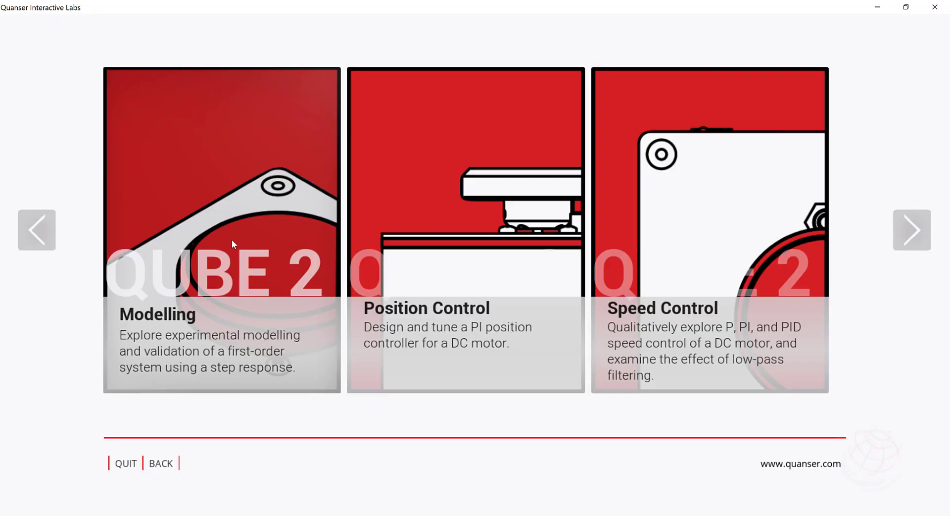
# Run a 1.00 V step in the Servo Modelling lab, then switch to the Bump Test workbook
pyautogui.click(232, 239)
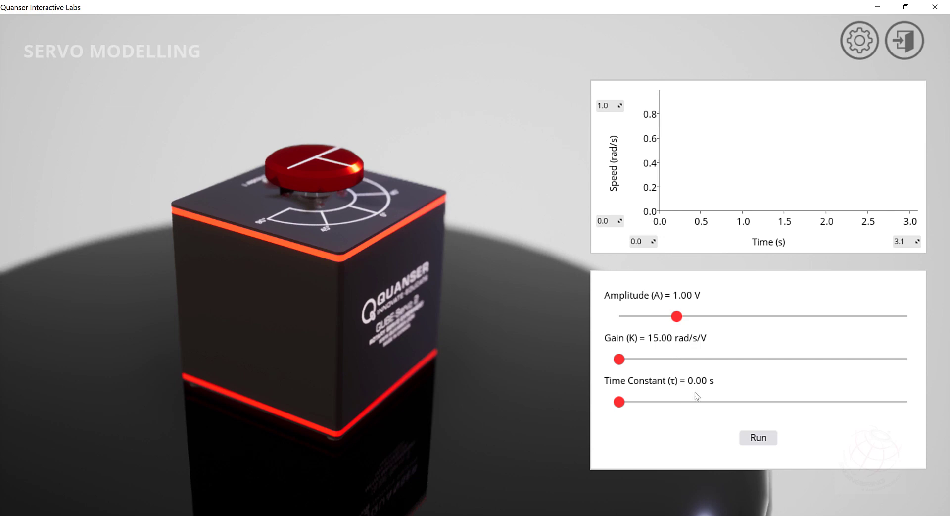
pyautogui.click(758, 438)
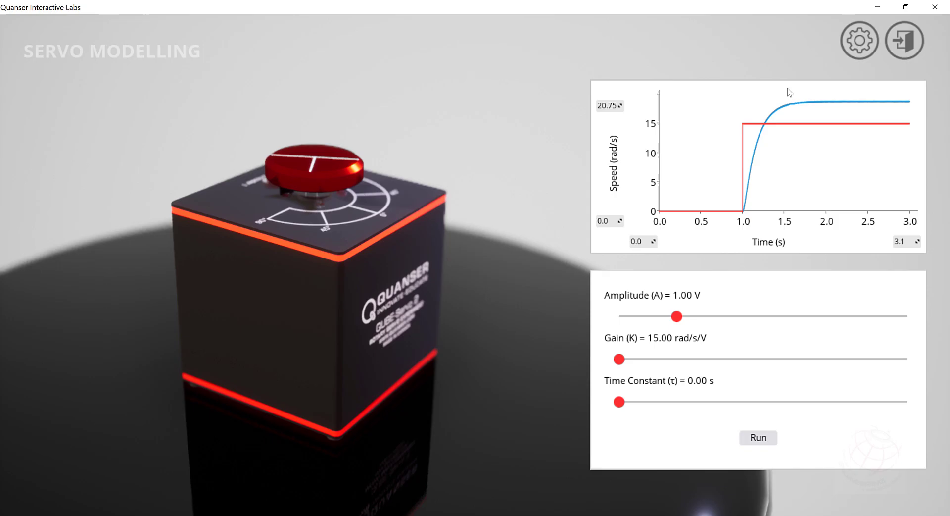
pyautogui.hotkey('alt', 'Tab')
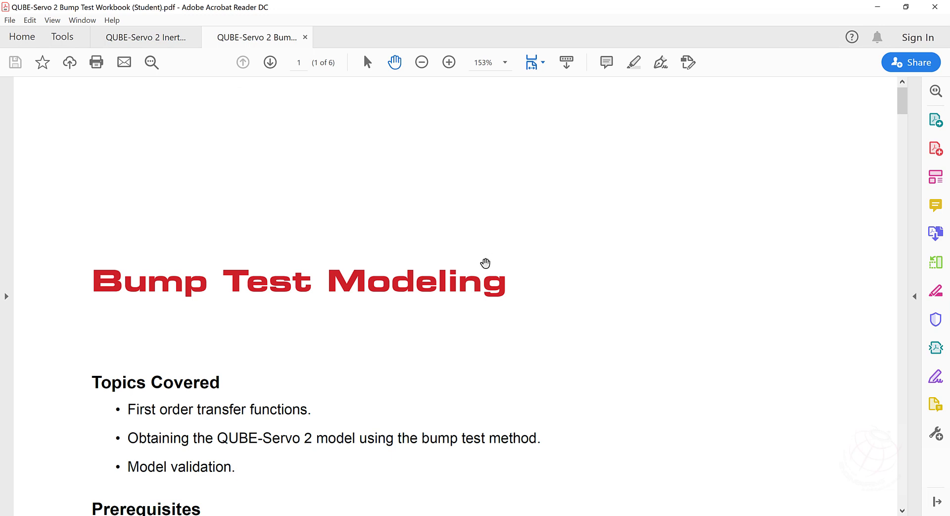
# Scroll the Bump Test workbook to page 4's In-Lab Exercises and Figure 2.1 step-voltage model
pyautogui.scroll(-10, 485, 263)
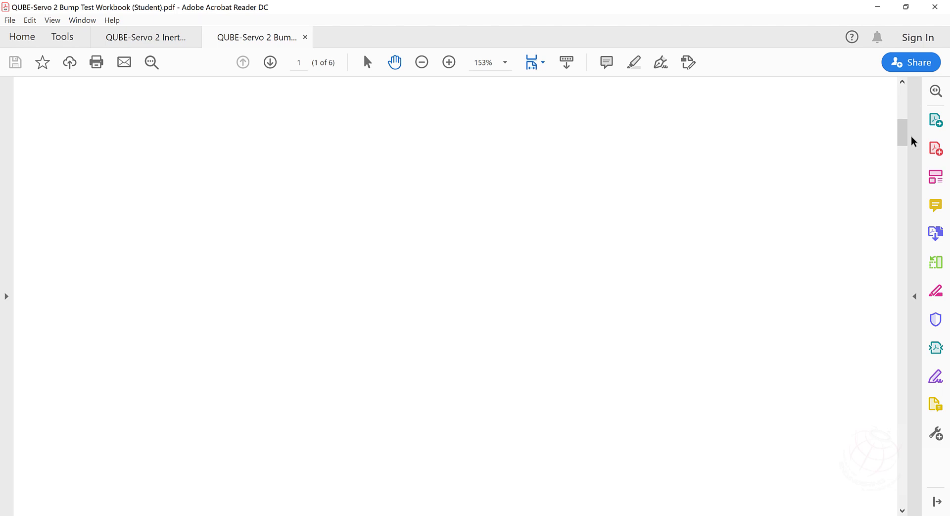
pyautogui.moveTo(905, 132); pyautogui.dragTo(910, 179)
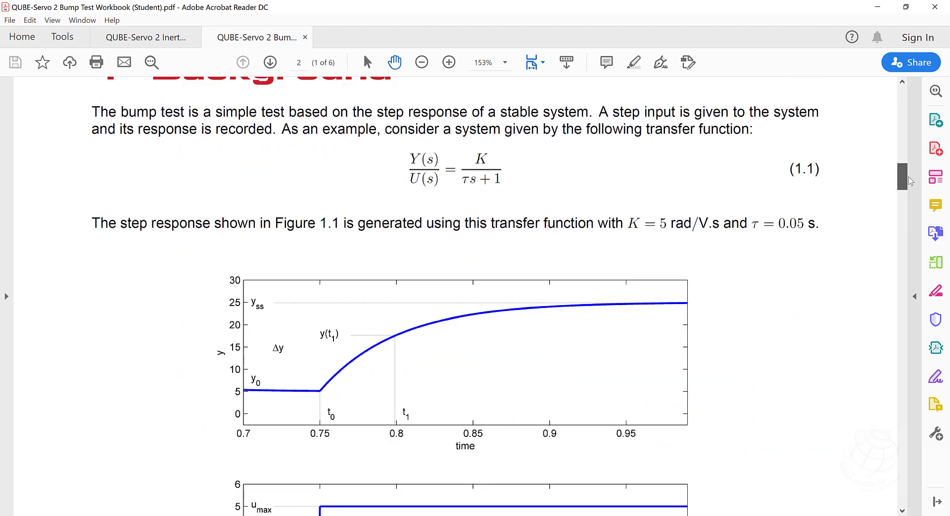
pyautogui.moveTo(909, 180); pyautogui.dragTo(909, 328)
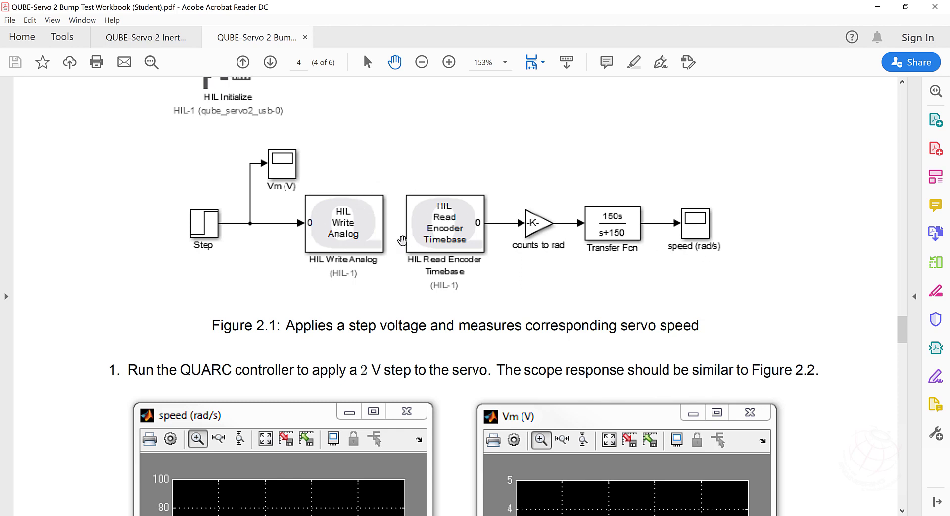
# Review Figure 2.2's scope responses and continue to Figure 2.3 and steps 6–8 on page 5
pyautogui.scroll(-3, 536, 287)
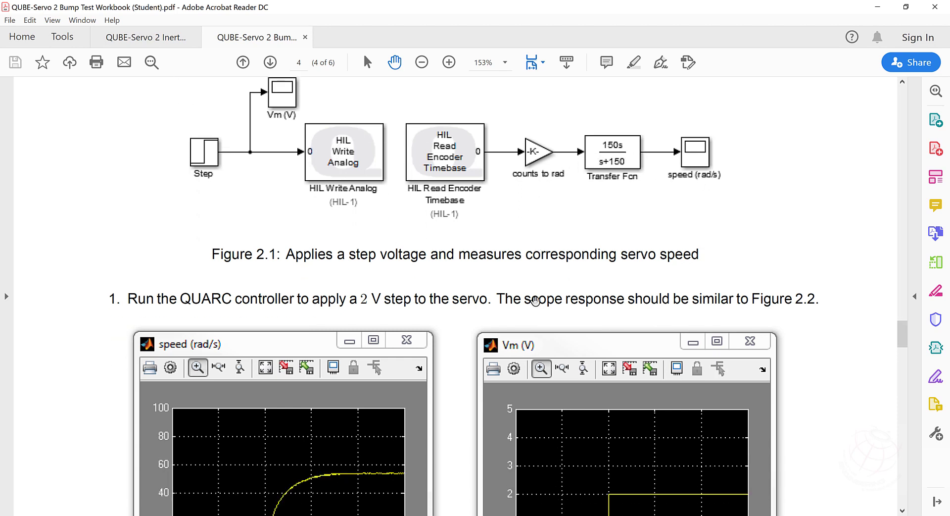
pyautogui.scroll(1, 434, 320)
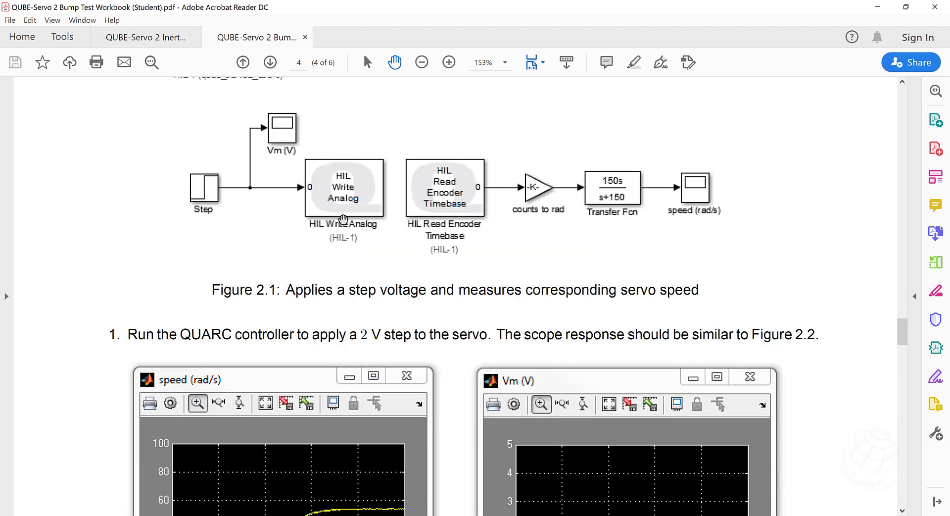
pyautogui.scroll(-4, 758, 381)
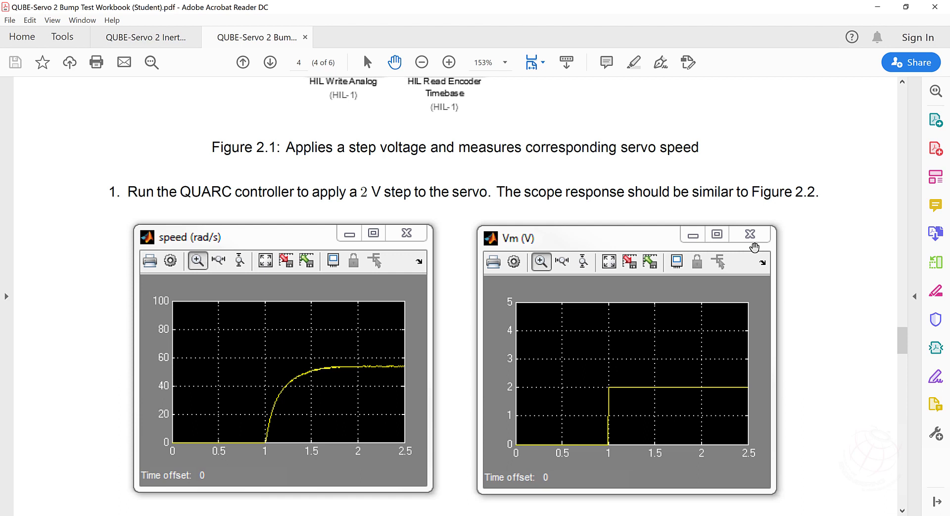
pyautogui.scroll(-1, 572, 312)
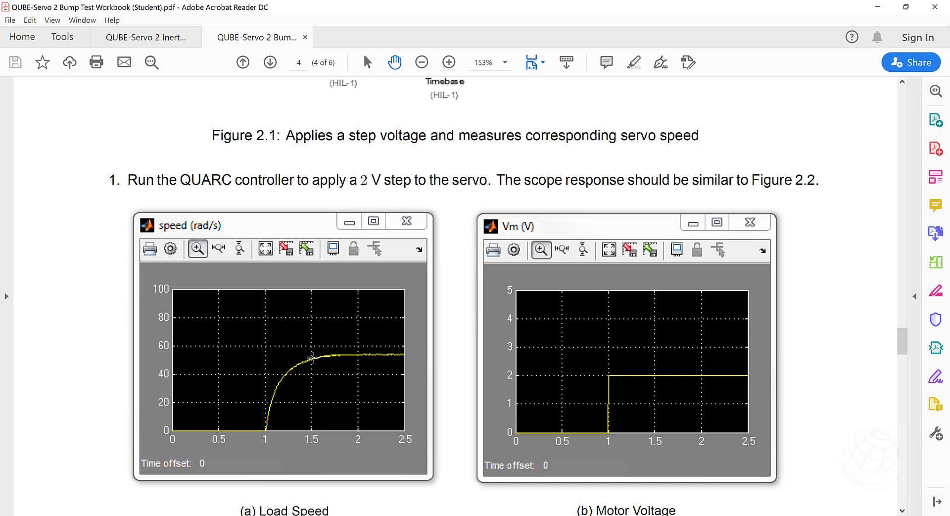
pyautogui.scroll(-10, 312, 357)
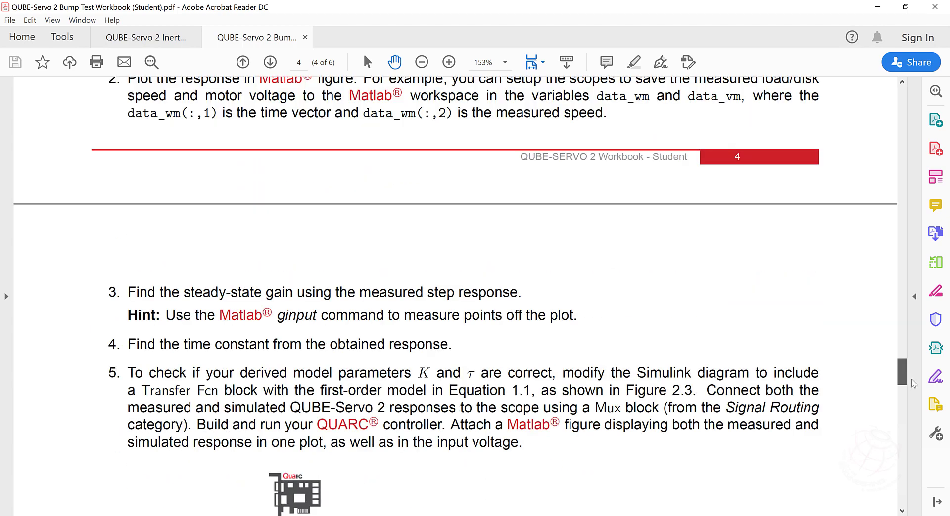
pyautogui.moveTo(913, 381); pyautogui.dragTo(916, 408)
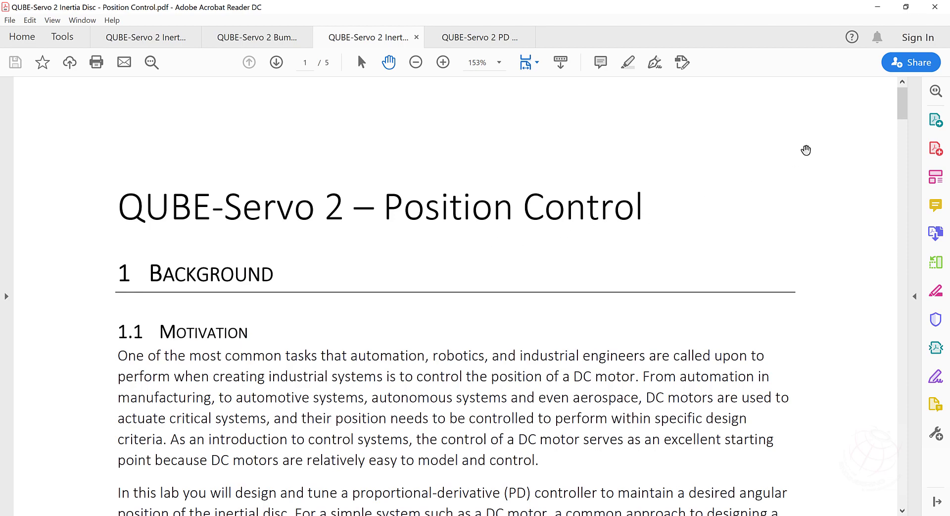
# Scroll the Position Control manual past its block diagram to page 5's PD gain Assessment questions
pyautogui.moveTo(903, 99); pyautogui.dragTo(895, 285)
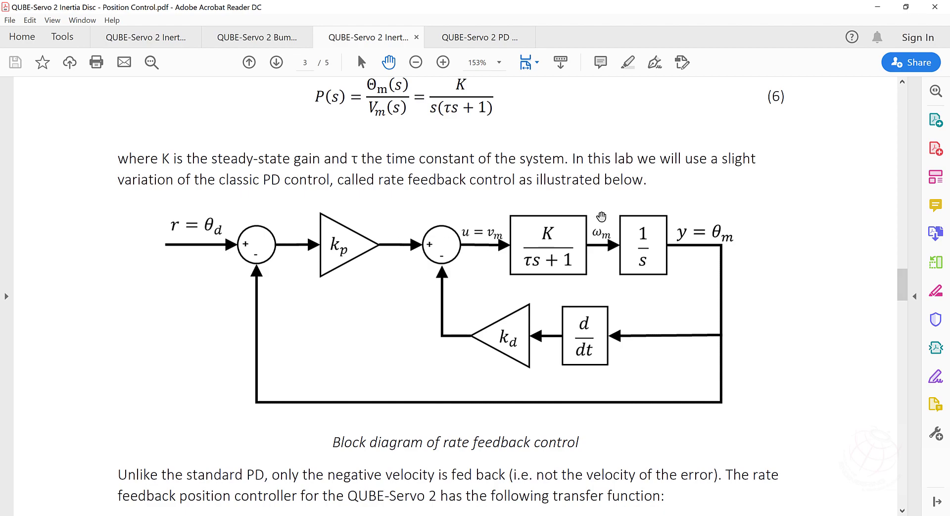
pyautogui.moveTo(902, 279); pyautogui.dragTo(902, 352)
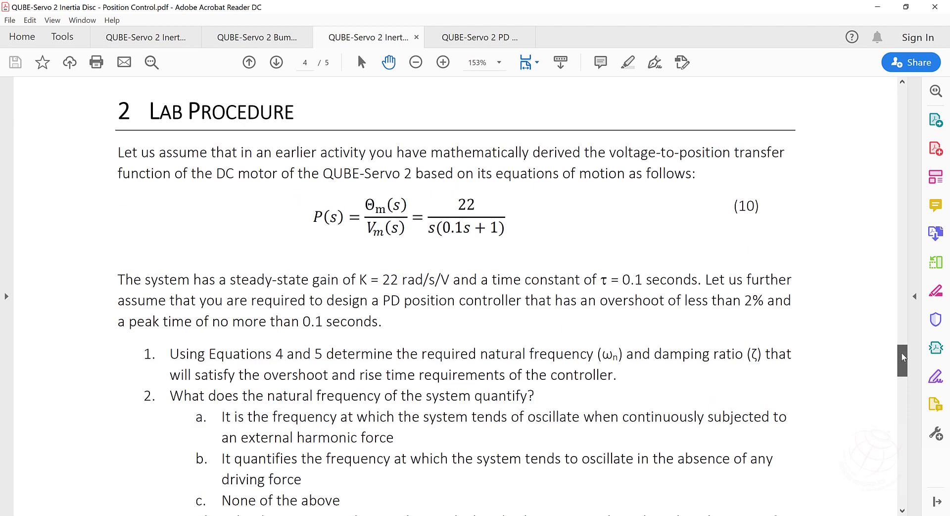
pyautogui.moveTo(901, 352); pyautogui.dragTo(909, 431)
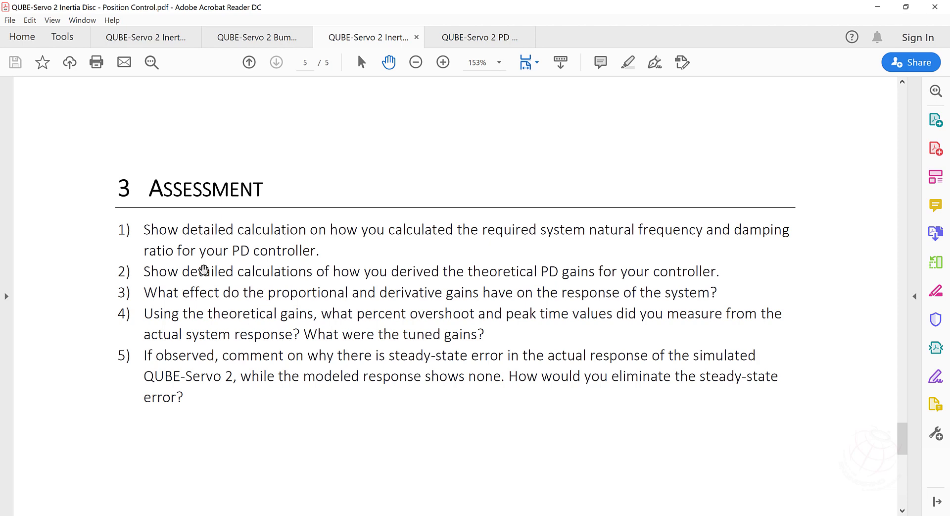
# Compare the PD Control Workbook against the Position Control manual, switching between their tabs
pyautogui.click(458, 40)
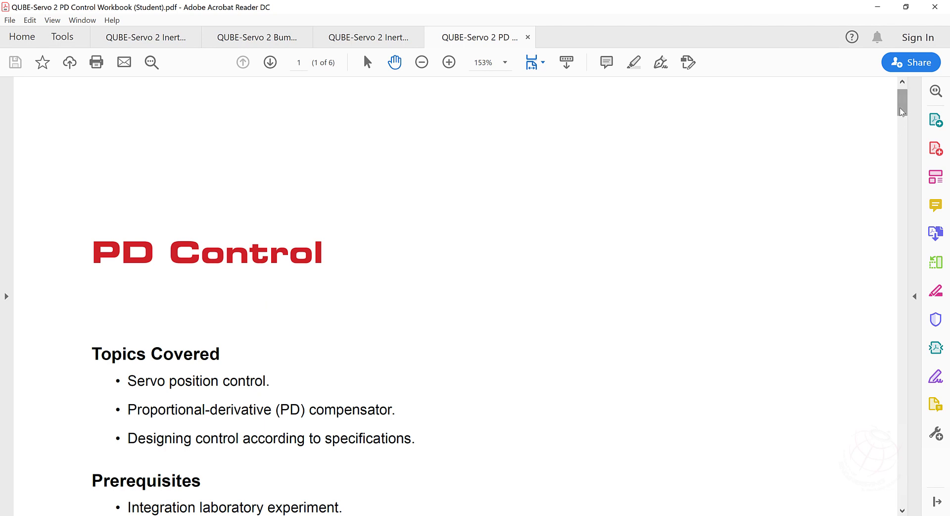
pyautogui.moveTo(902, 112); pyautogui.dragTo(905, 258)
pyautogui.hotkey('ctrl', 'shift', 'Tab')
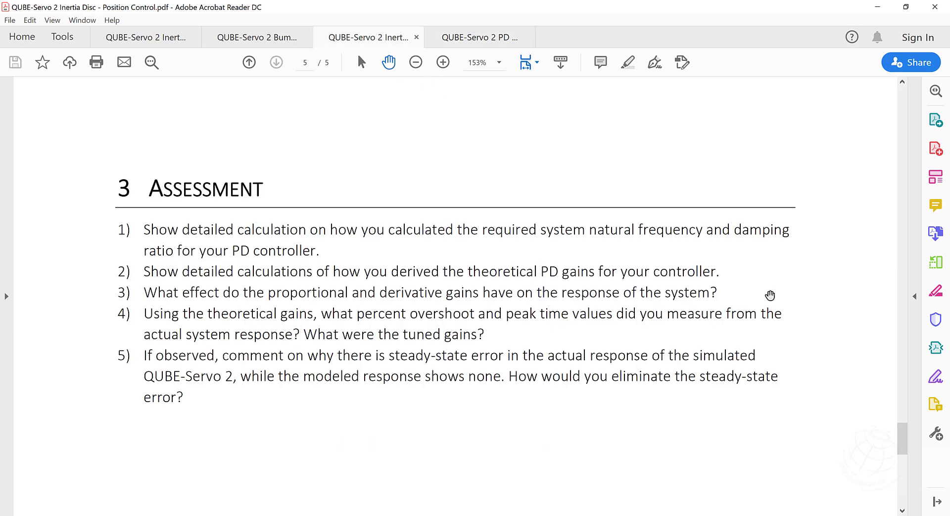
pyautogui.moveTo(901, 439); pyautogui.dragTo(896, 300)
pyautogui.hotkey('ctrl', 'Tab')
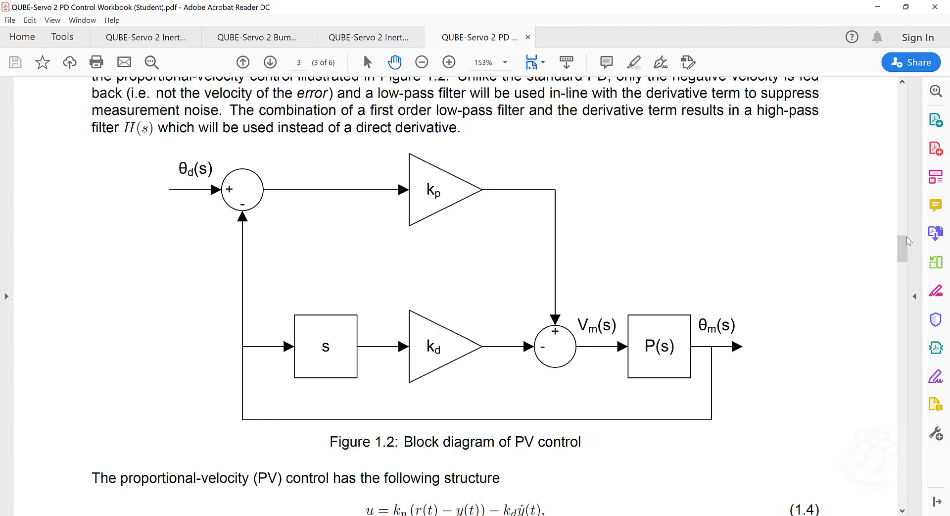
pyautogui.moveTo(909, 241); pyautogui.dragTo(915, 326)
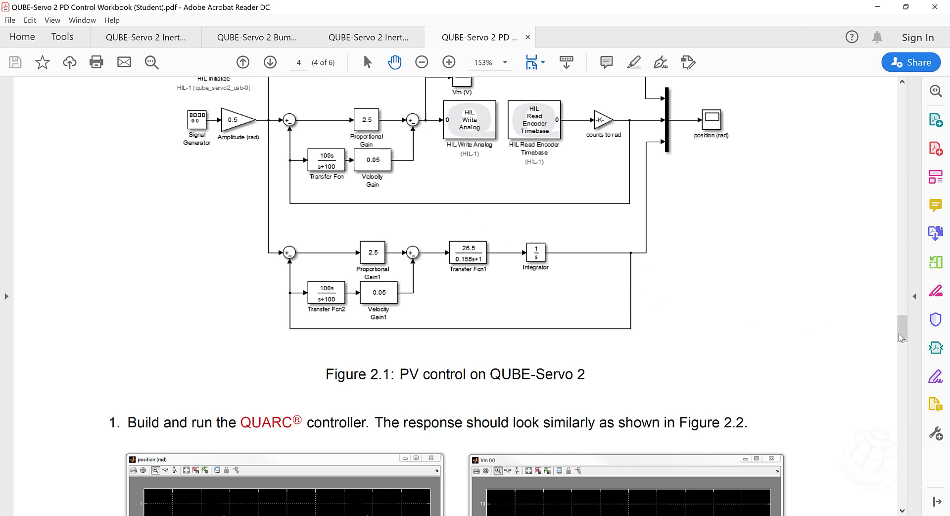
pyautogui.scroll(-5, 900, 338)
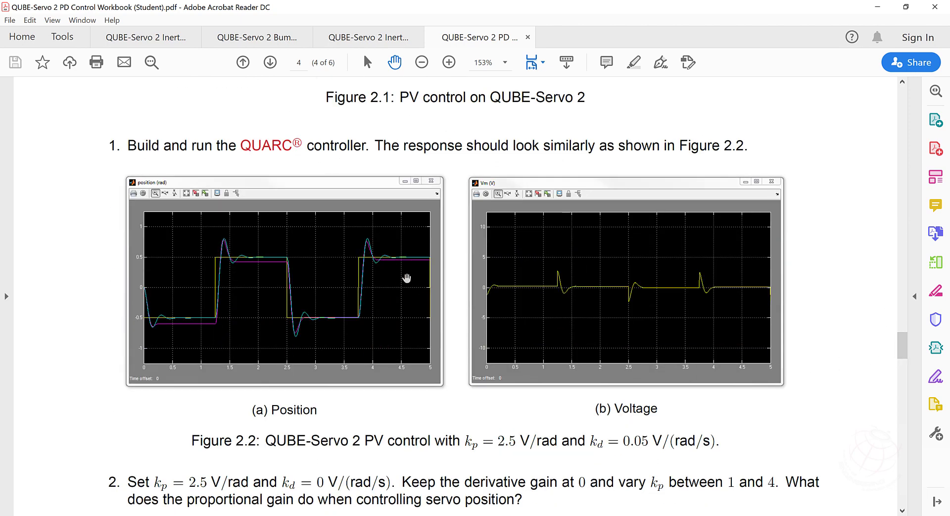
# Check the manual's rate feedback diagram against the workbook's Figure 2.2 plots, then start opening the Speed Control PDF
pyautogui.click(352, 38)
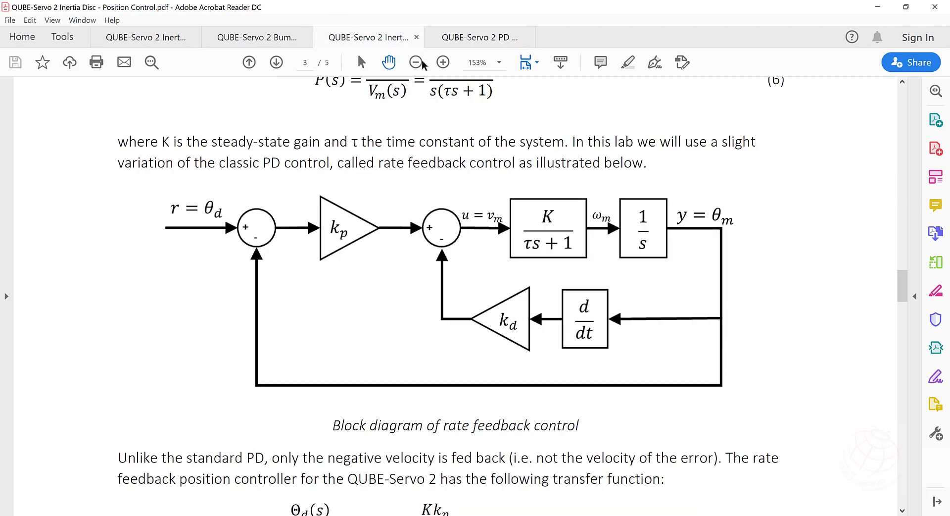
pyautogui.hotkey('ctrl', 'Tab')
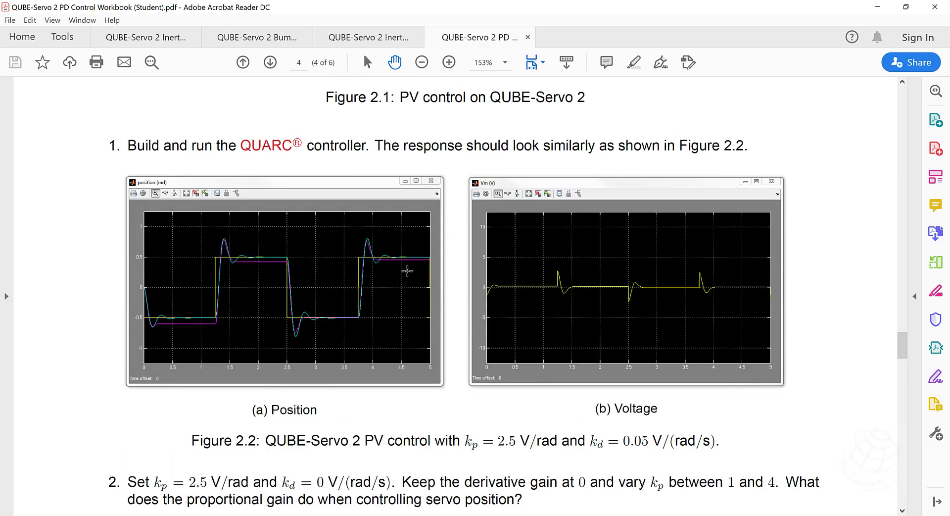
pyautogui.press('alt')
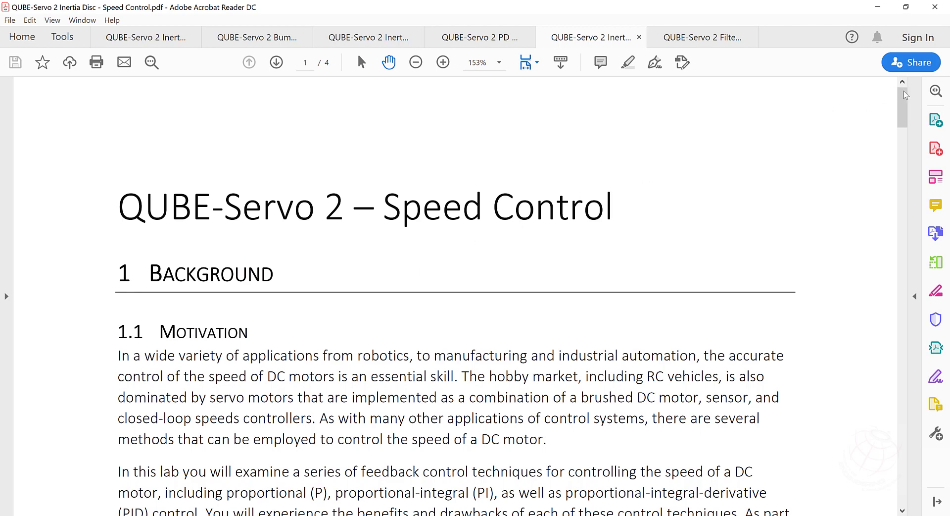
# Scroll the Speed Control manual down to the page 4 Assessment questions on PID and integral windup
pyautogui.moveTo(906, 108); pyautogui.dragTo(917, 216)
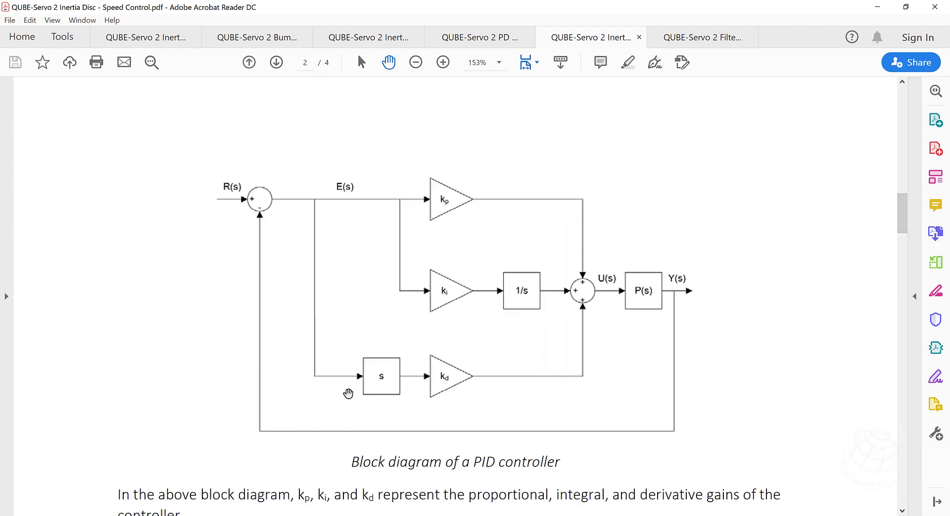
pyautogui.moveTo(904, 226)
pyautogui.mouseDown()
pyautogui.moveTo(904, 249)
pyautogui.moveTo(904, 232)
pyautogui.mouseUp()
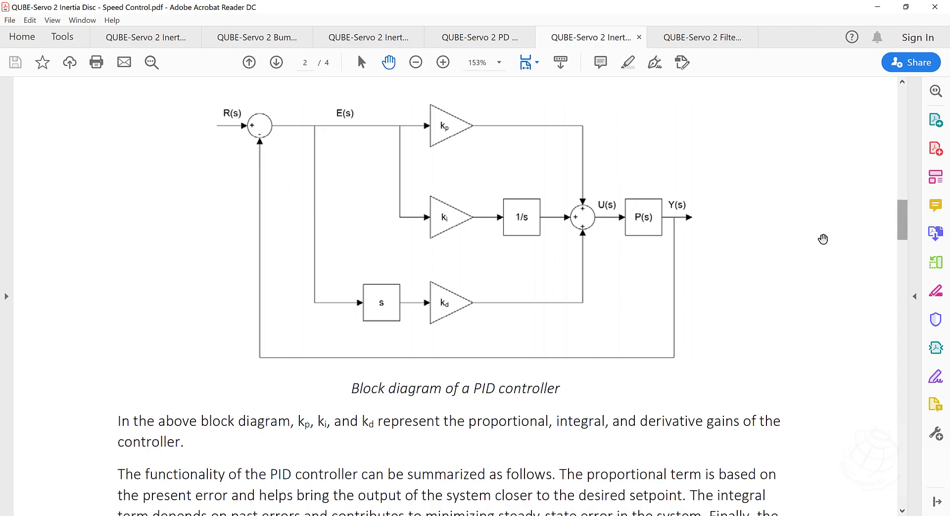
pyautogui.moveTo(904, 216); pyautogui.dragTo(904, 378)
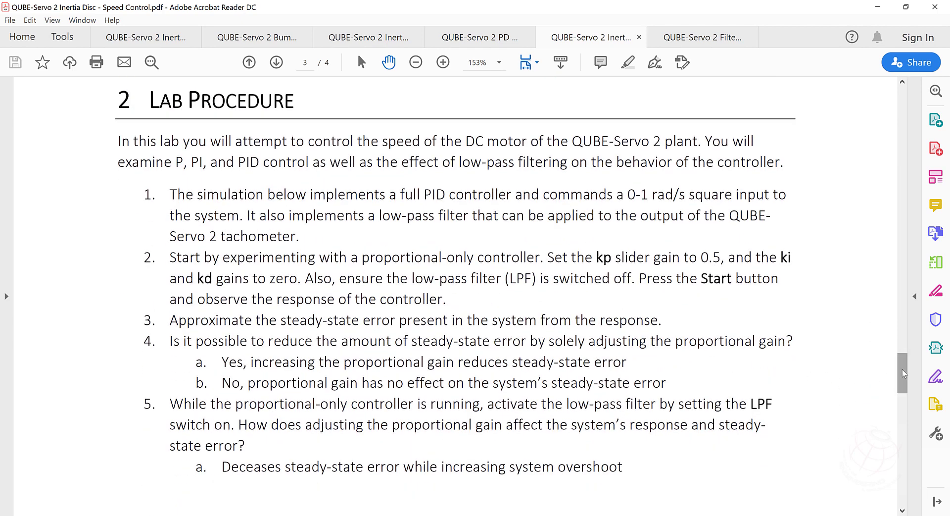
pyautogui.moveTo(902, 373); pyautogui.dragTo(913, 468)
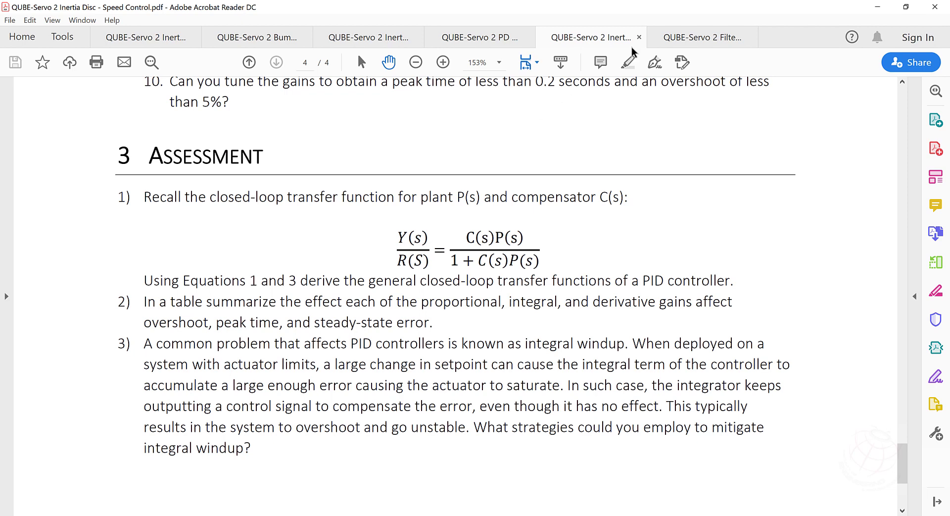
# Scroll the Filtering Workbook to the Figure 2.2 speed and voltage plots, then bring up Servo Speed Control
pyautogui.click(680, 47)
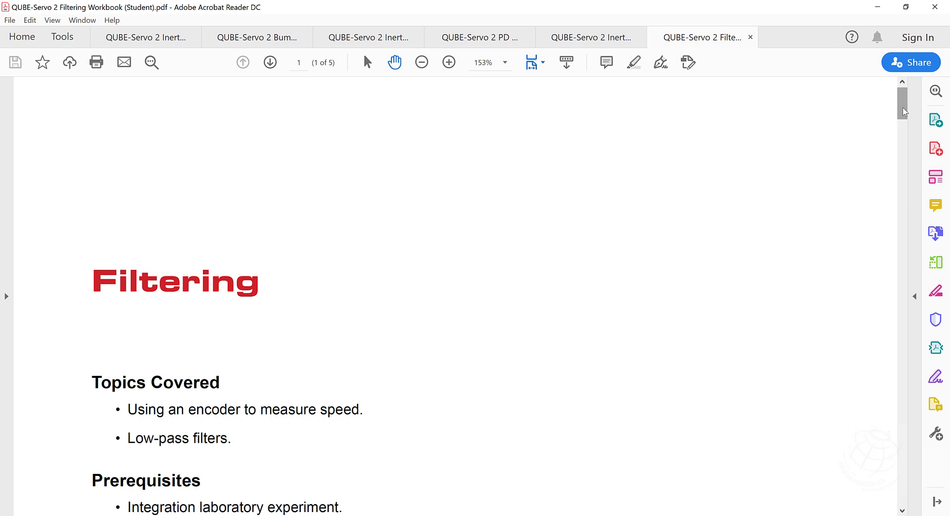
pyautogui.moveTo(904, 112); pyautogui.dragTo(909, 287)
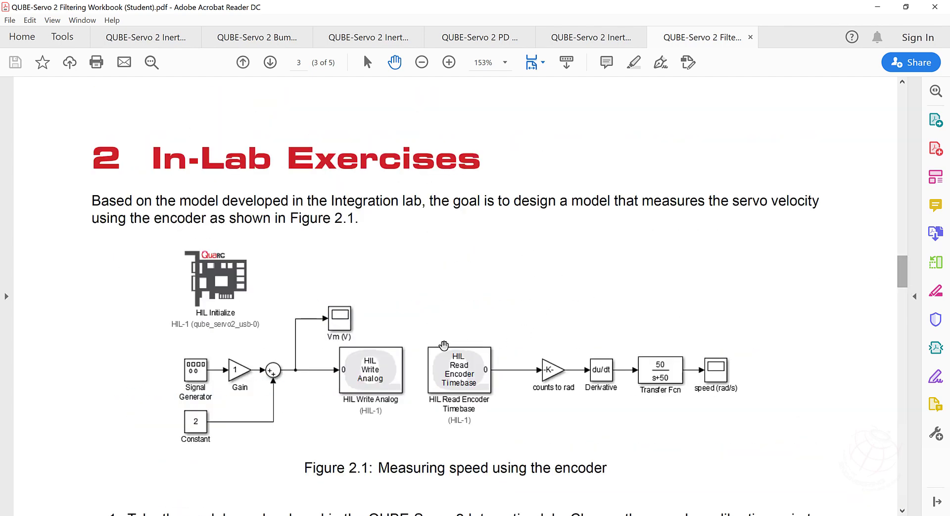
pyautogui.scroll(-3, 456, 317)
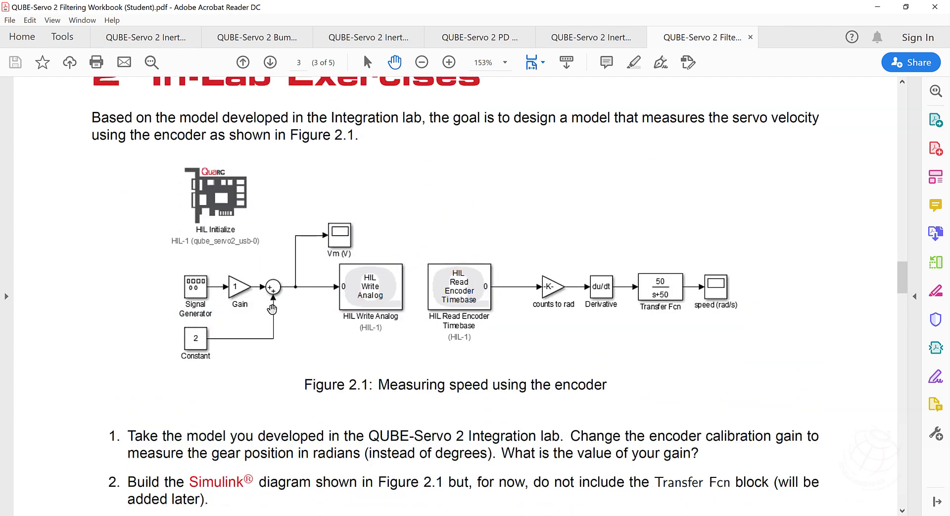
pyautogui.scroll(-10, 495, 230)
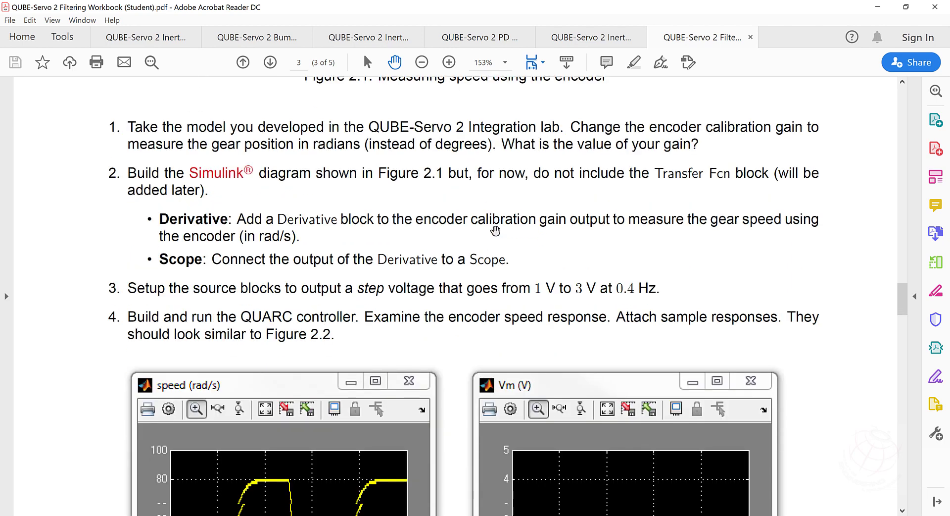
pyautogui.scroll(-5, 495, 230)
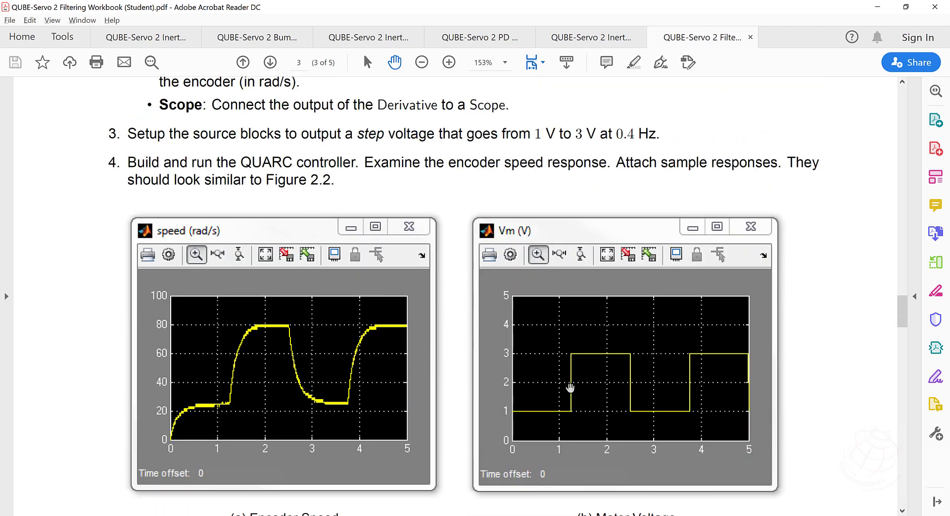
pyautogui.hotkey('alt', 'Tab')
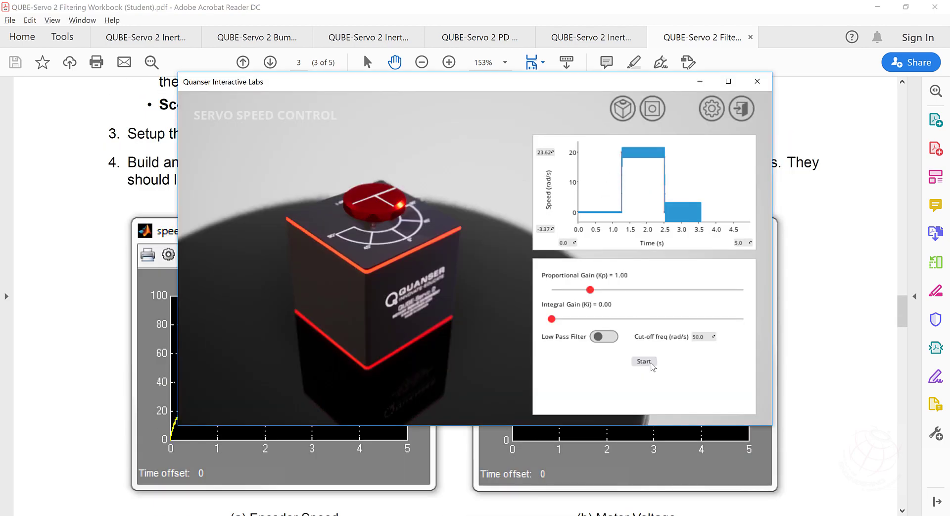
# Run the servo speed simulation with Kp 1.00 and Ki 0.00 briefly, then stop it
pyautogui.click(649, 363)
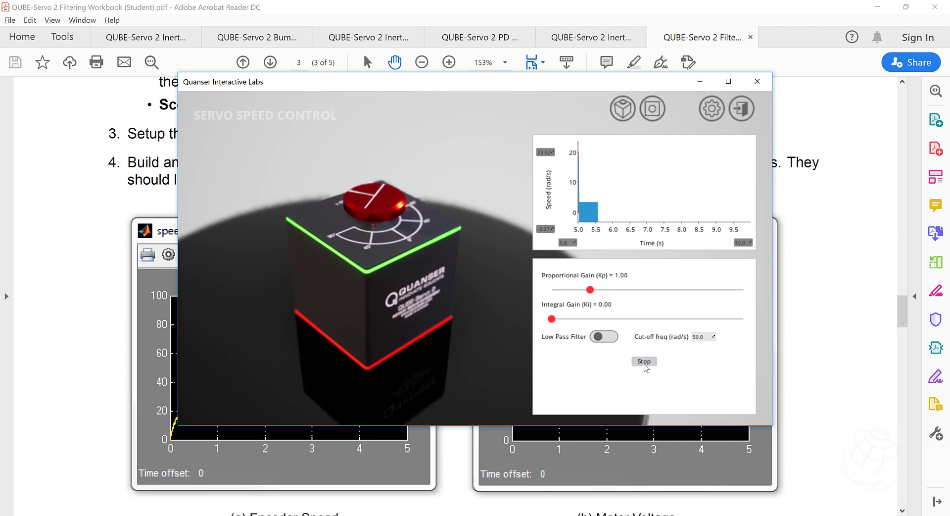
pyautogui.click(645, 362)
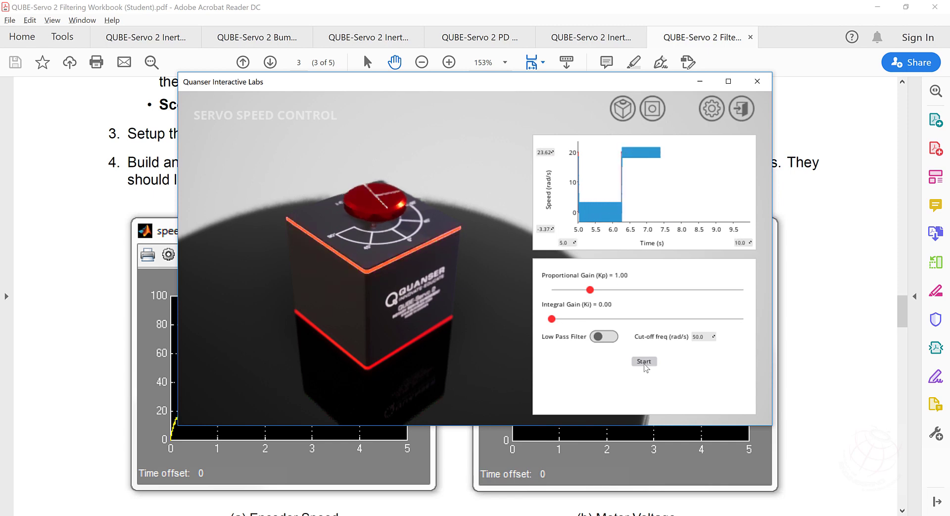
# Close the Quanser lab and scroll the Filtering Workbook to page 4's end and back to Figure 2.1
pyautogui.click(759, 82)
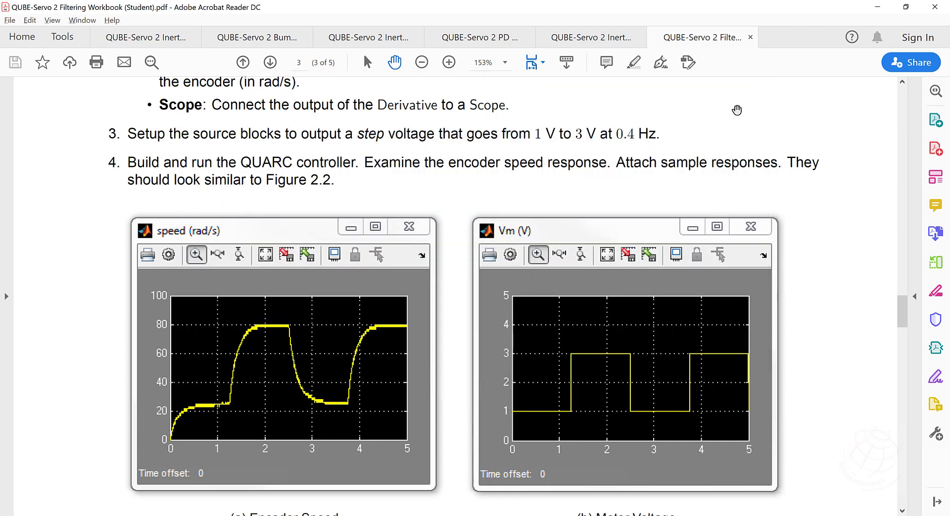
pyautogui.moveTo(907, 311); pyautogui.dragTo(907, 365)
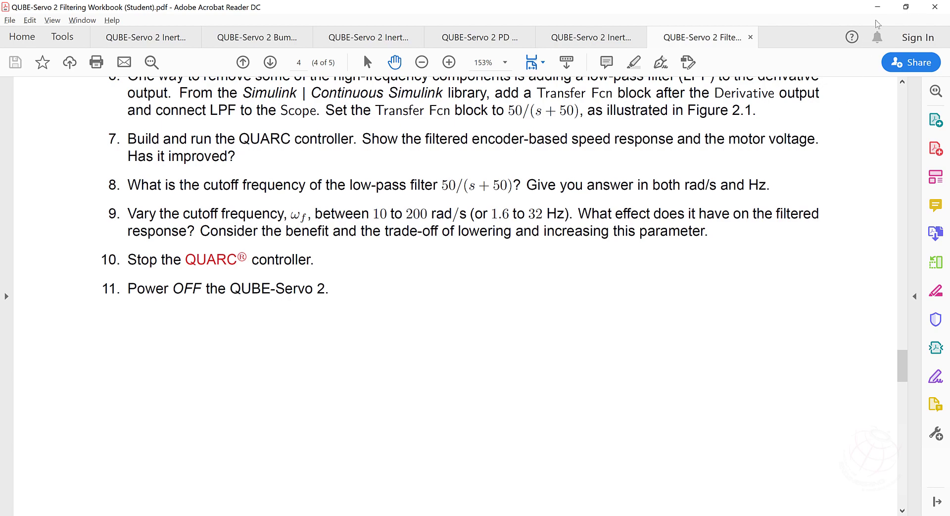
pyautogui.moveTo(903, 366); pyautogui.dragTo(616, 269)
pyautogui.scroll(3, 565, 240)
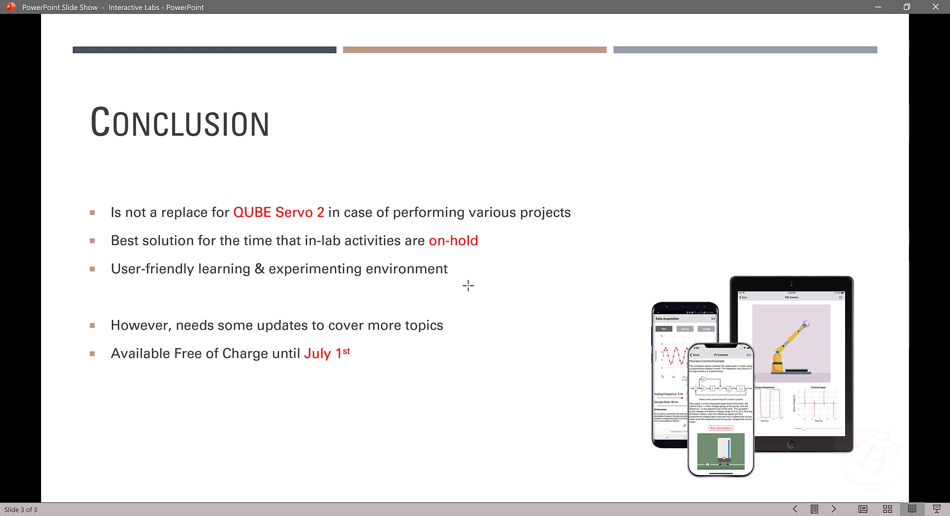
# Step the check mark through the first three Conclusion bullets
pyautogui.click(468, 286)
pyautogui.press('Left')
pyautogui.click(468, 286)
pyautogui.click(469, 286)
pyautogui.click(468, 286)
# Check the updates and free-of-charge bullets, then return to the title slide
pyautogui.click(468, 286)
pyautogui.click(469, 285)
pyautogui.click(468, 285)
pyautogui.click(468, 286)
pyautogui.press('Home')
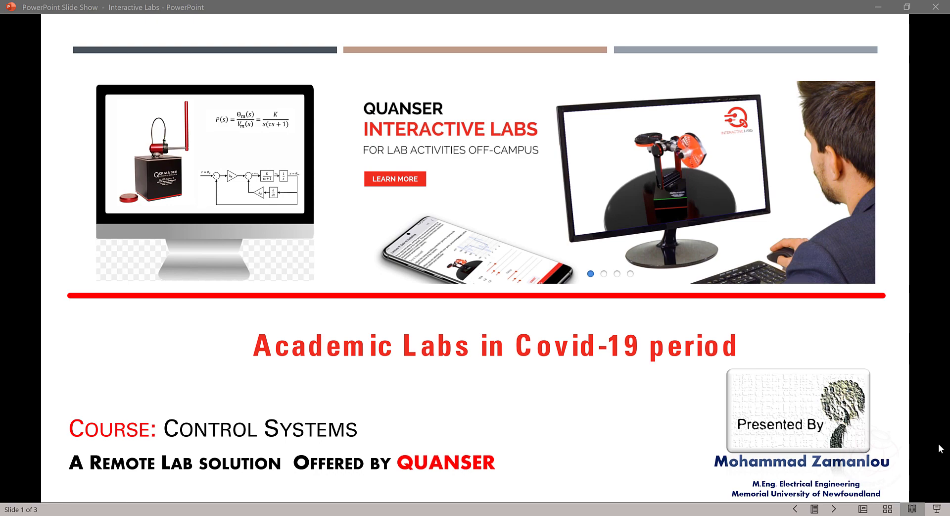